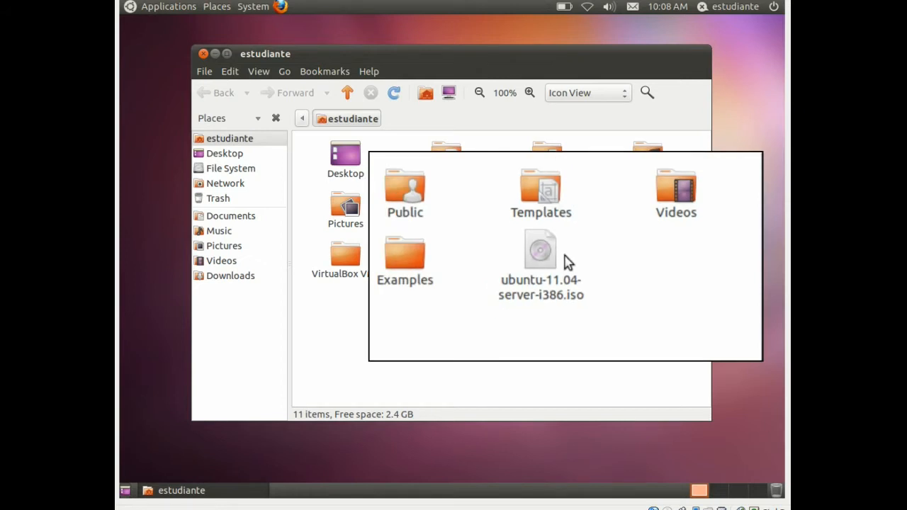
Close the home folder window and launch Oracle VM VirtualBox.
{"action": "left_click", "coordinate": [204, 54]}
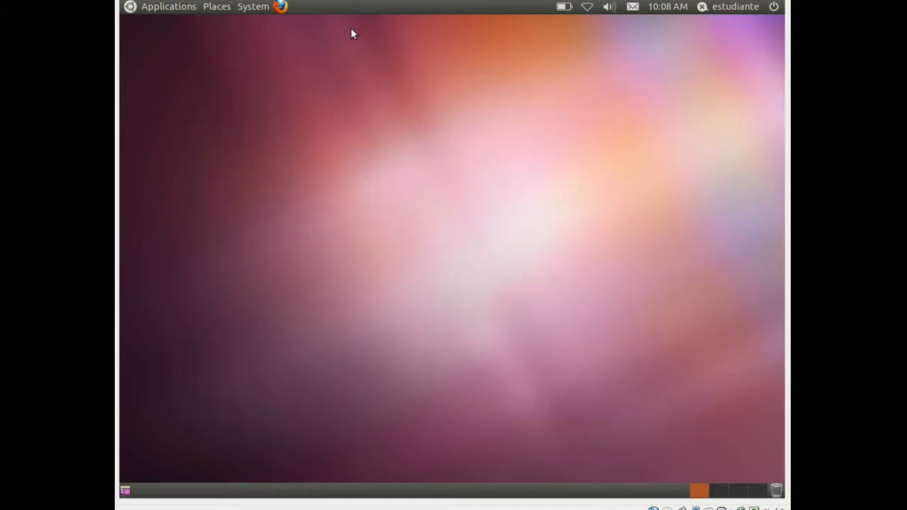
{"action": "left_click", "coordinate": [176, 7]}
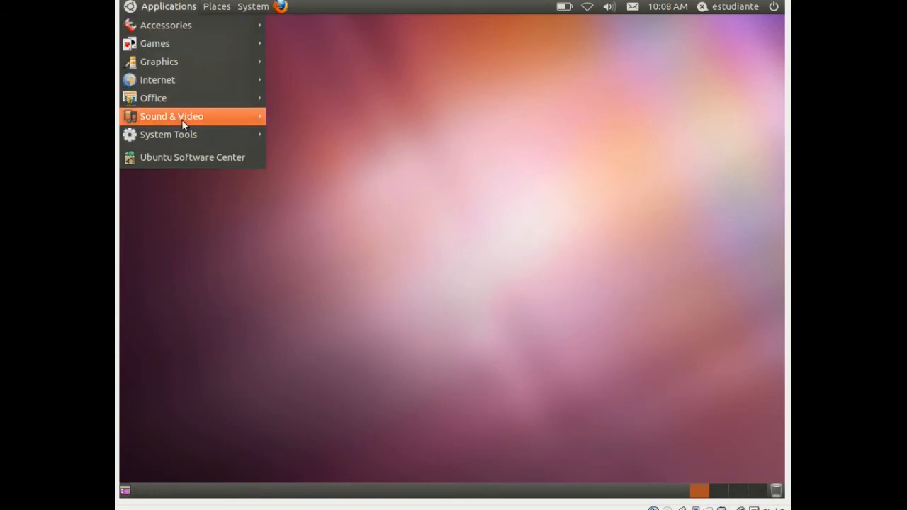
{"action": "mouse_move", "coordinate": [181, 135]}
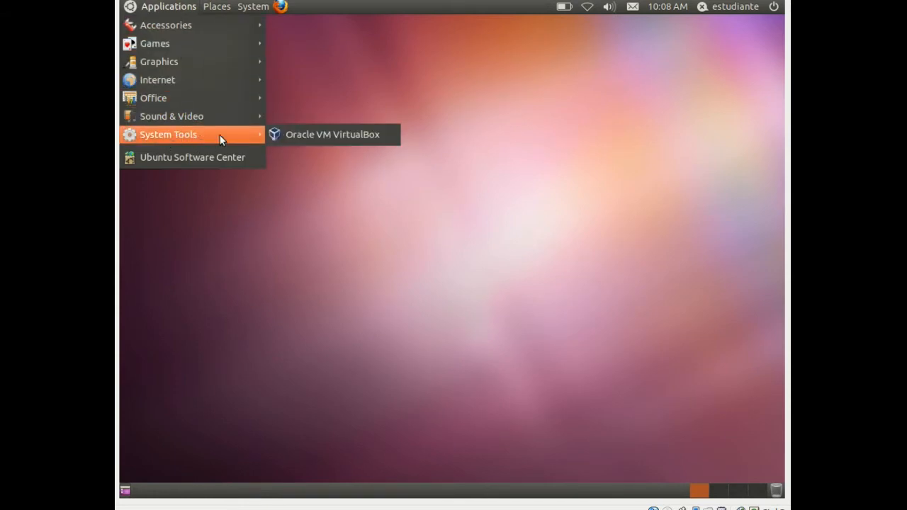
{"action": "left_click", "coordinate": [313, 136]}
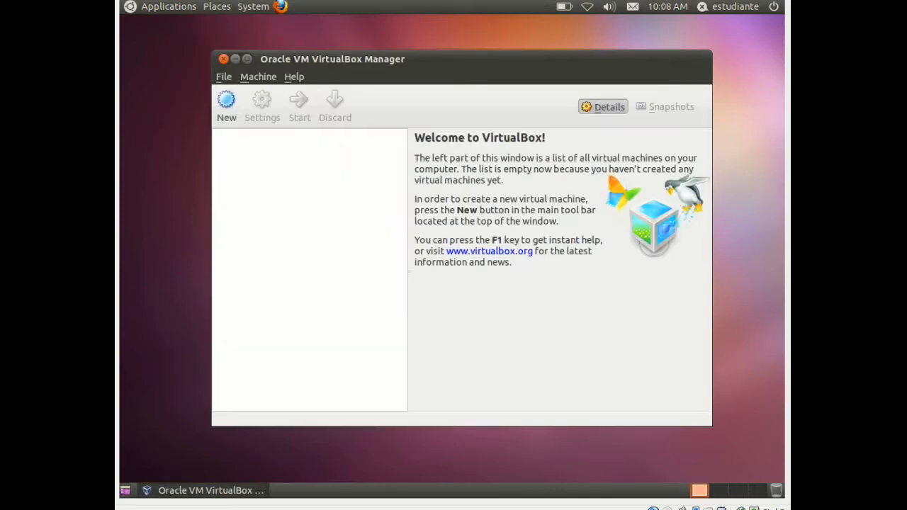
{"action": "left_click_drag", "start_coordinate": [454, 58], "coordinate": [444, 45]}
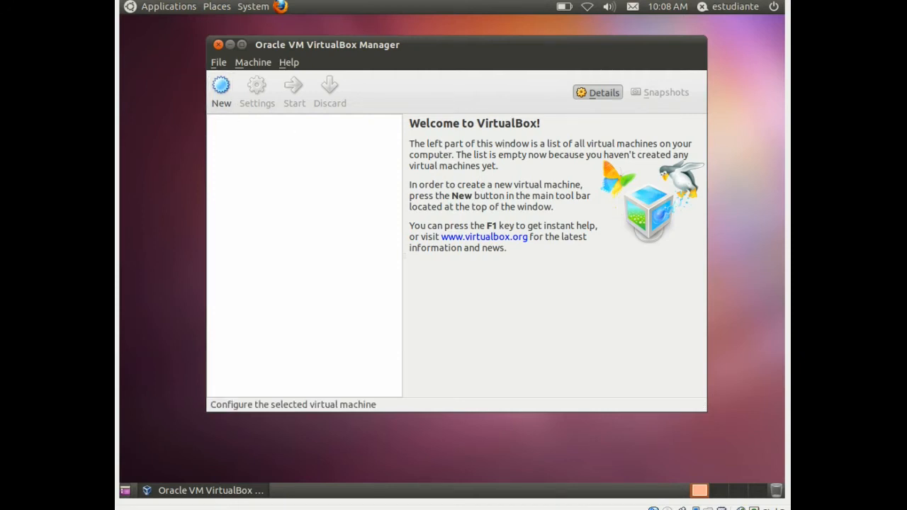
{"action": "left_click_drag", "start_coordinate": [369, 50], "coordinate": [369, 43]}
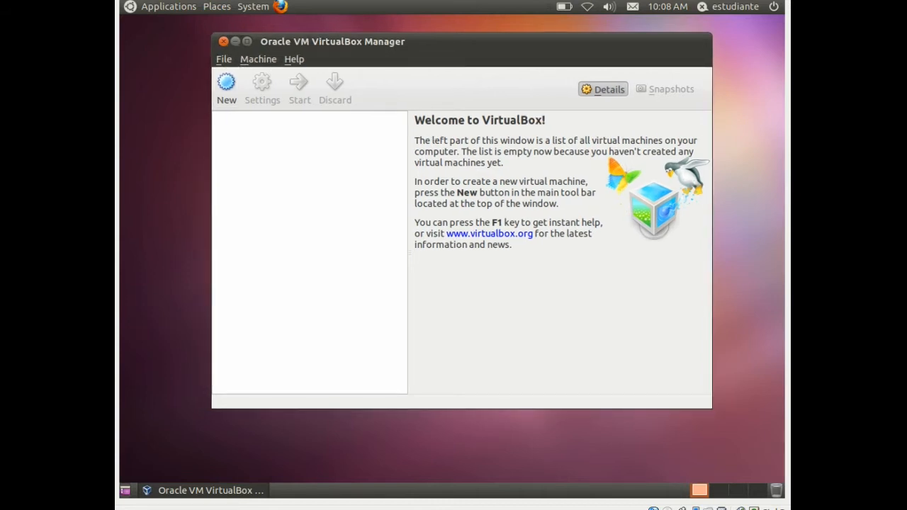
{"action": "left_click_drag", "start_coordinate": [327, 39], "coordinate": [308, 41]}
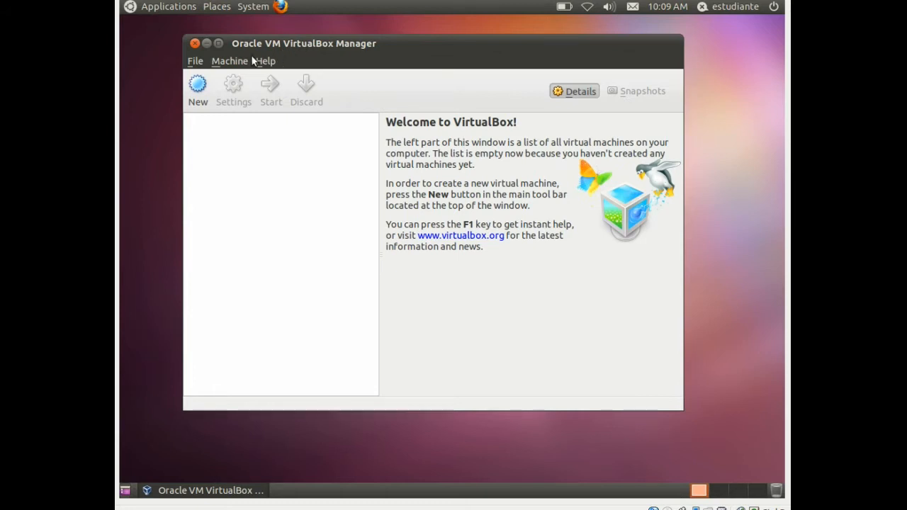
Change the VirtualBox interface language to Español in the global preferences and apply it.
{"action": "left_click", "coordinate": [195, 62]}
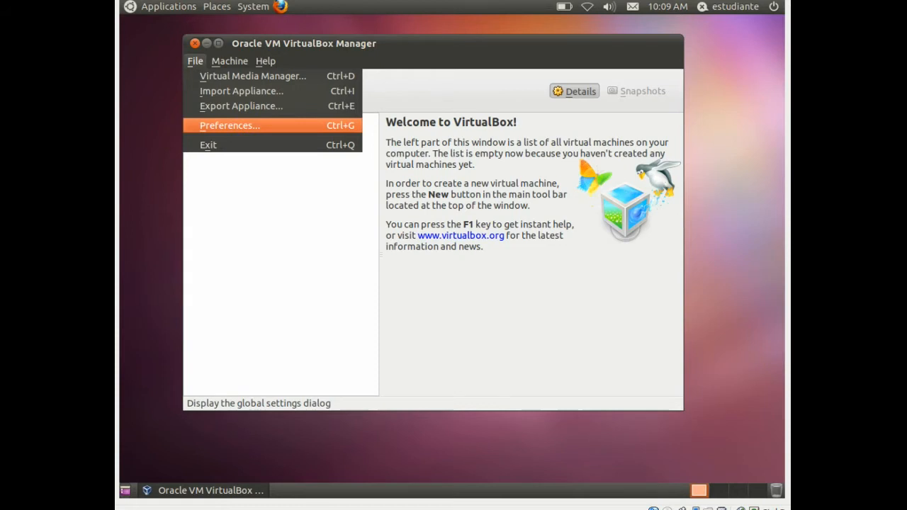
{"action": "key", "text": "Return"}
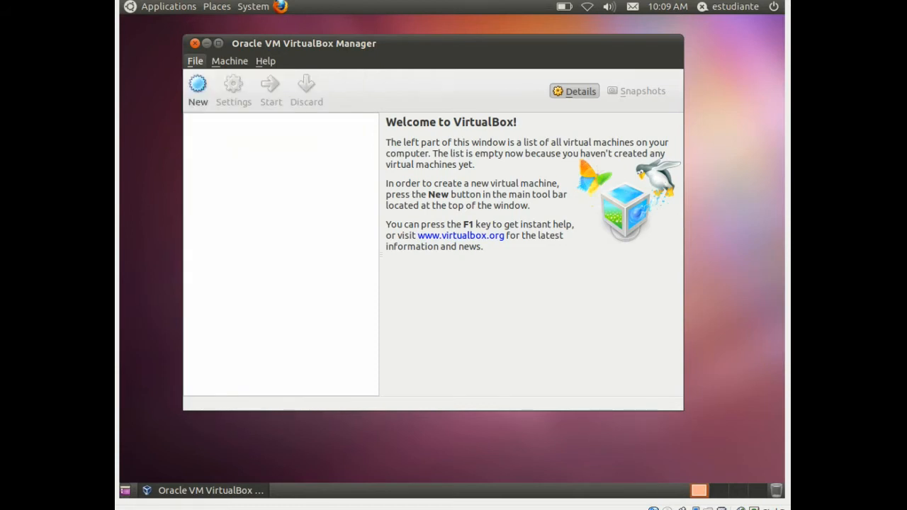
{"action": "left_click", "coordinate": [319, 155]}
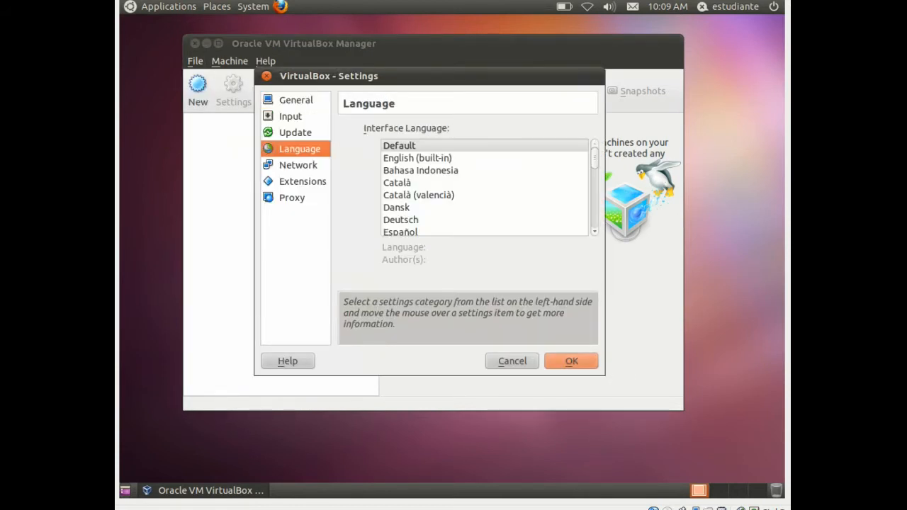
{"action": "left_click", "coordinate": [418, 232]}
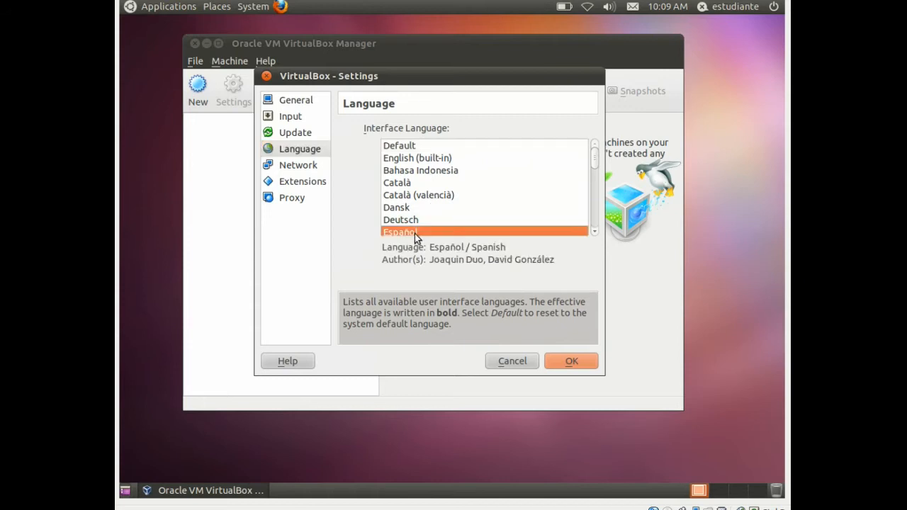
{"action": "left_click", "coordinate": [581, 363]}
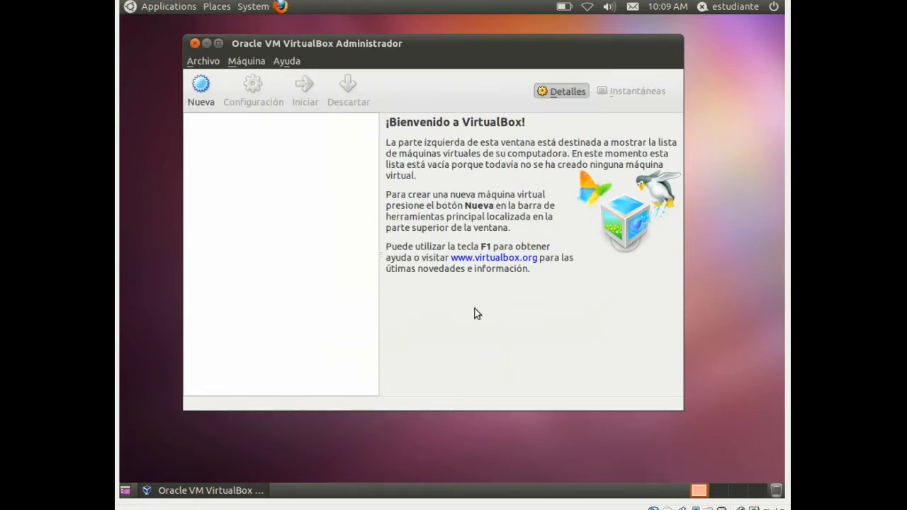
Start creating a new virtual machine and name it Userver1104.
{"action": "mouse_move", "coordinate": [452, 42]}
{"action": "left_mouse_down"}
{"action": "mouse_move", "coordinate": [471, 44]}
{"action": "mouse_move", "coordinate": [447, 47]}
{"action": "left_mouse_up"}
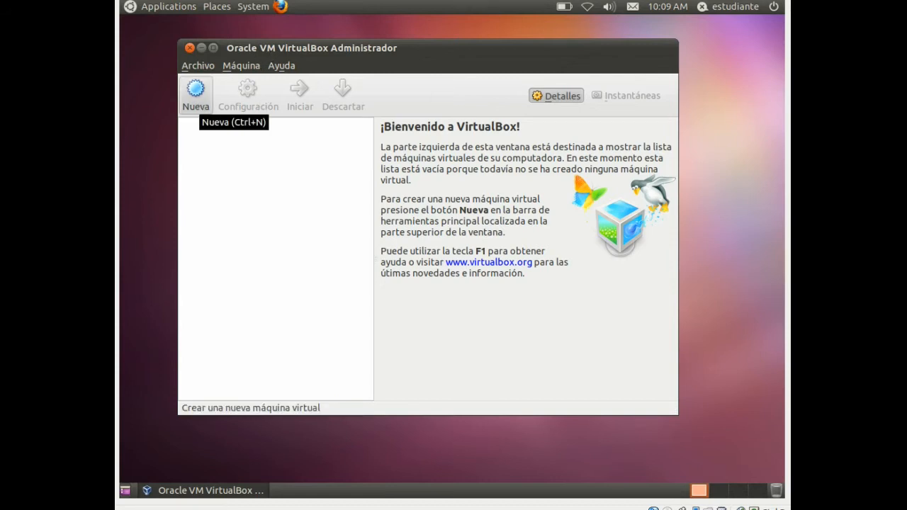
{"action": "left_click", "coordinate": [195, 93]}
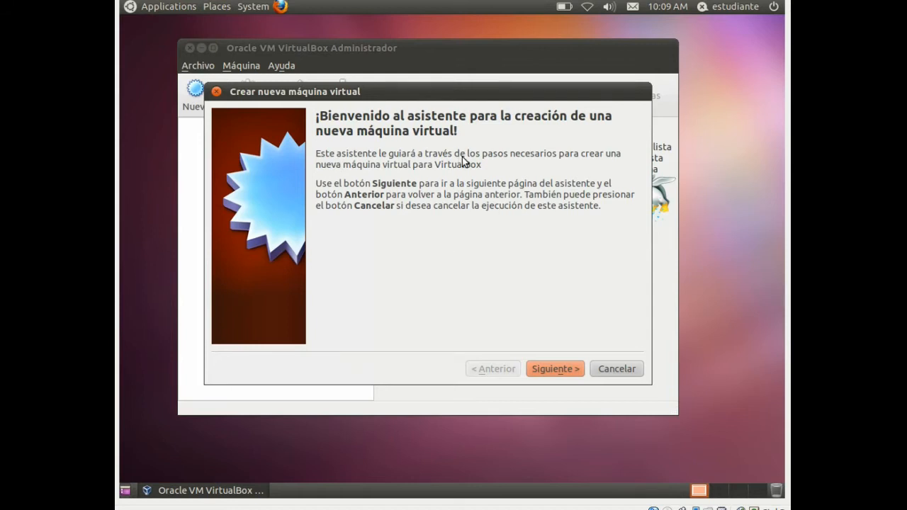
{"action": "left_click", "coordinate": [556, 369]}
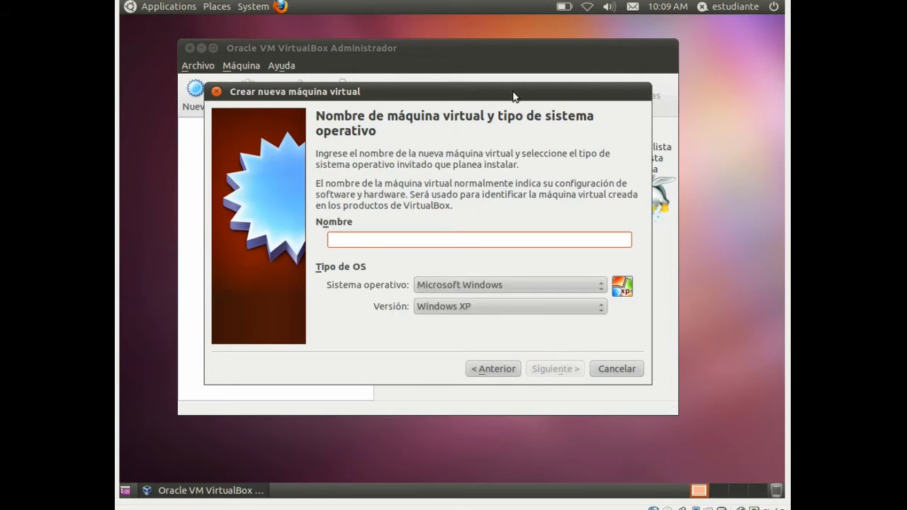
{"action": "left_click_drag", "start_coordinate": [514, 97], "coordinate": [514, 88]}
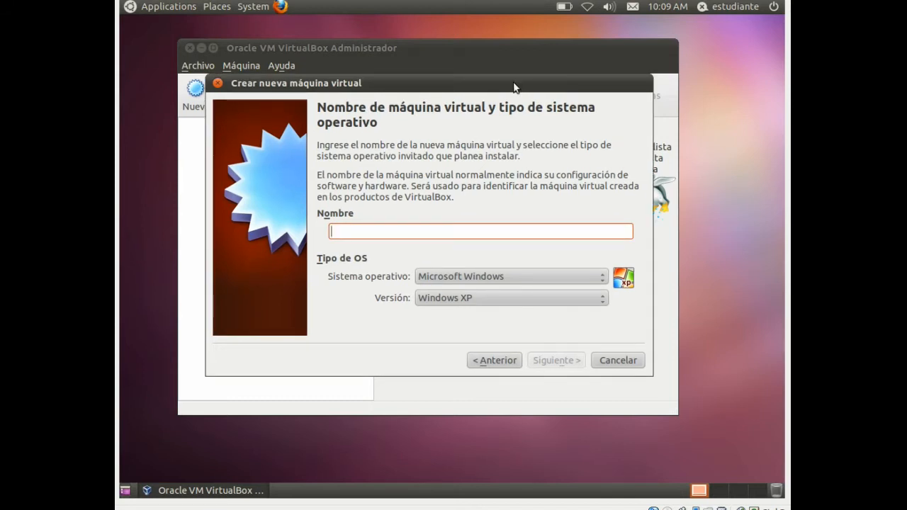
{"action": "type", "text": "u"}
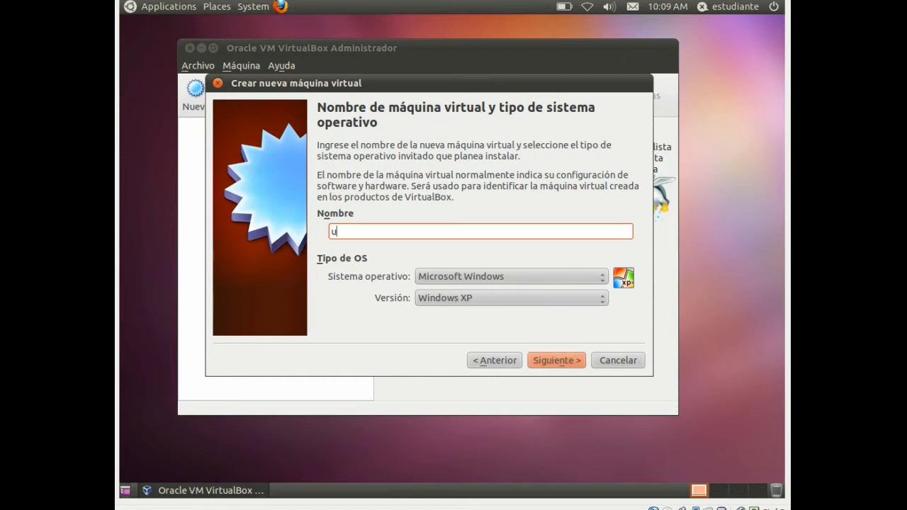
{"action": "key", "text": "BackSpace"}
{"action": "type", "text": "uS"}
{"action": "key", "text": "BackSpace"}
{"action": "key", "text": "BackSpace"}
{"action": "type", "text": "Userver1104"}
Set the guest operating system to Linux with version Ubuntu and continue to the memory settings.
{"action": "left_click", "coordinate": [516, 277]}
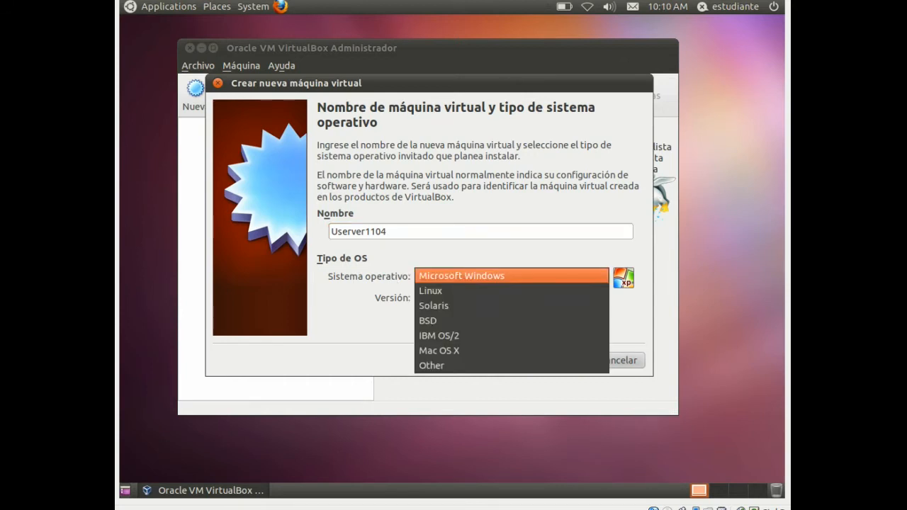
{"action": "left_click", "coordinate": [507, 291]}
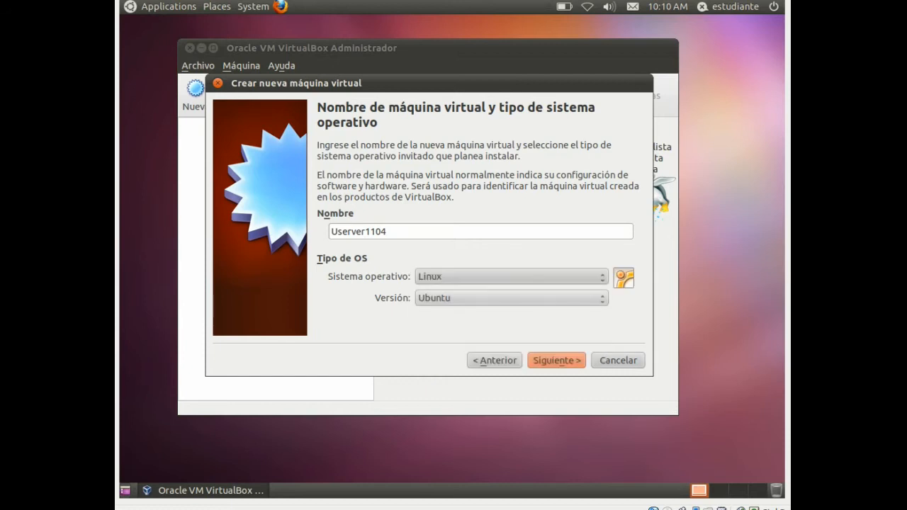
{"action": "left_click", "coordinate": [494, 304]}
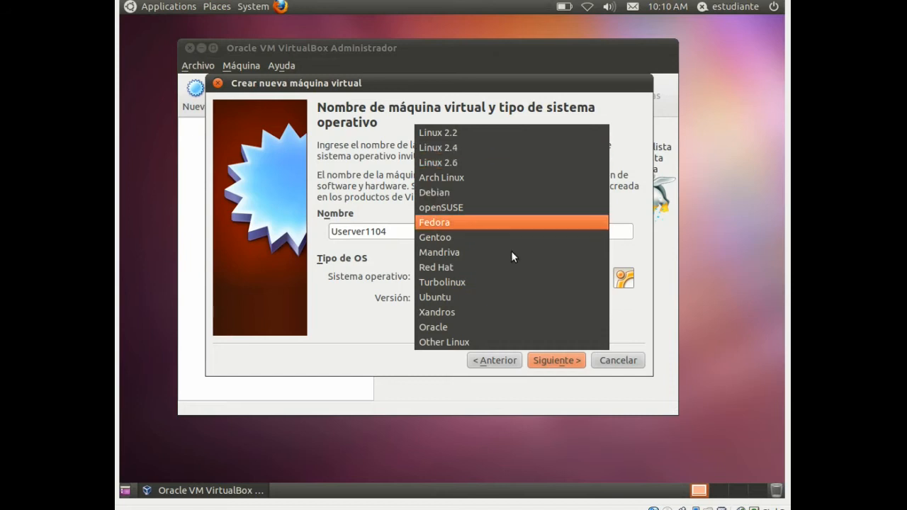
{"action": "left_click", "coordinate": [487, 298]}
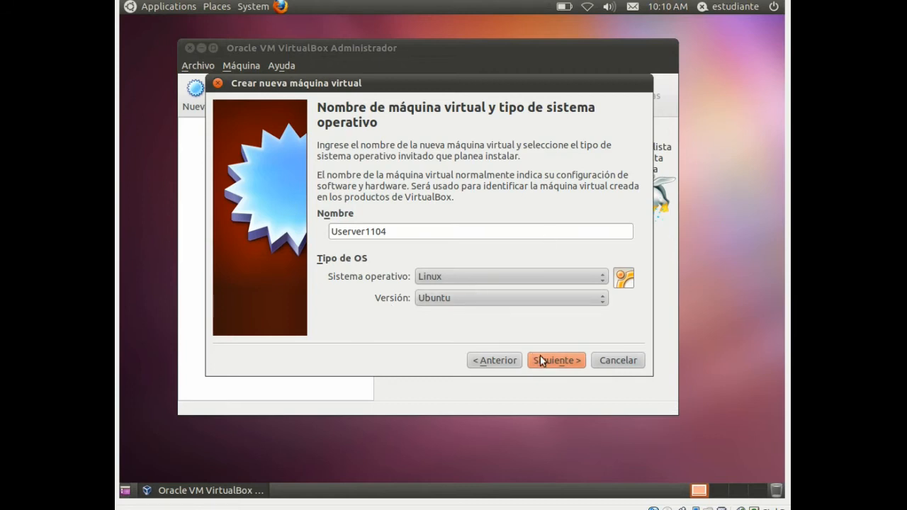
{"action": "left_click", "coordinate": [564, 362]}
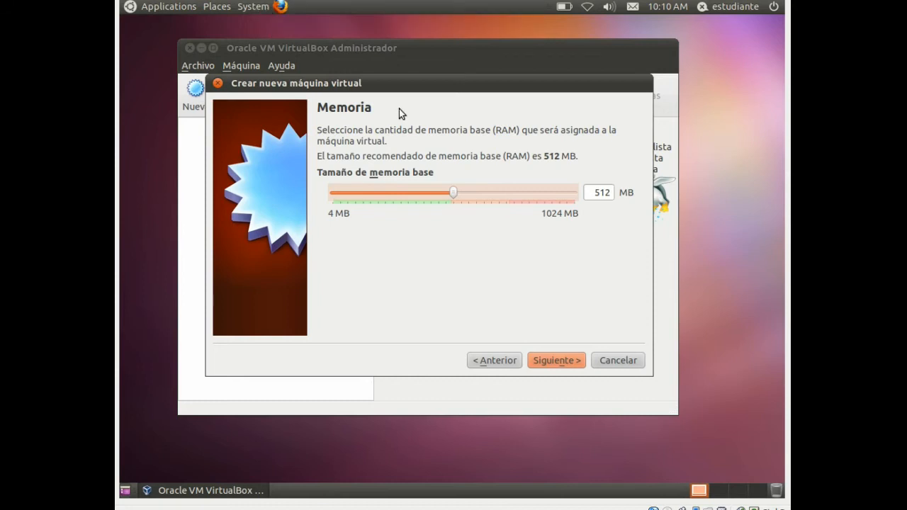
Check the host computer's installed memory in System Monitor, closing it when finished.
{"action": "left_click", "coordinate": [264, 9]}
{"action": "mouse_move", "coordinate": [278, 43]}
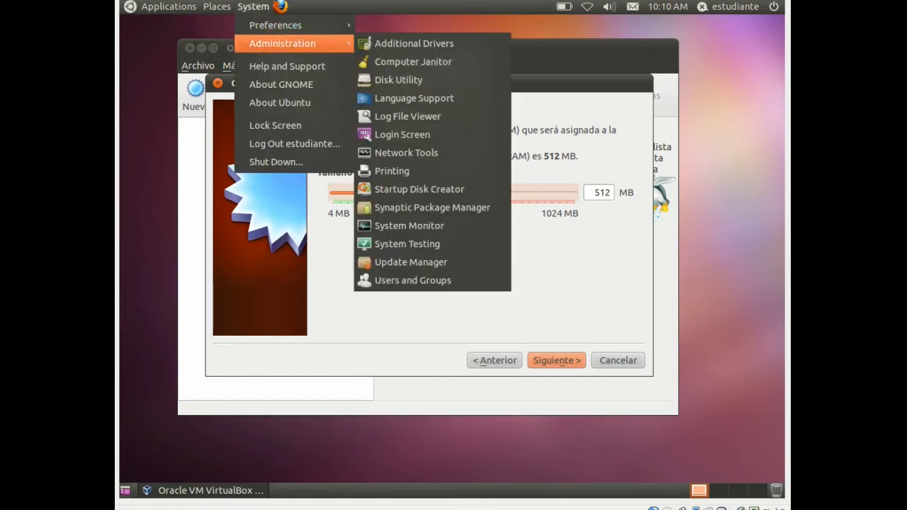
{"action": "left_click", "coordinate": [457, 225]}
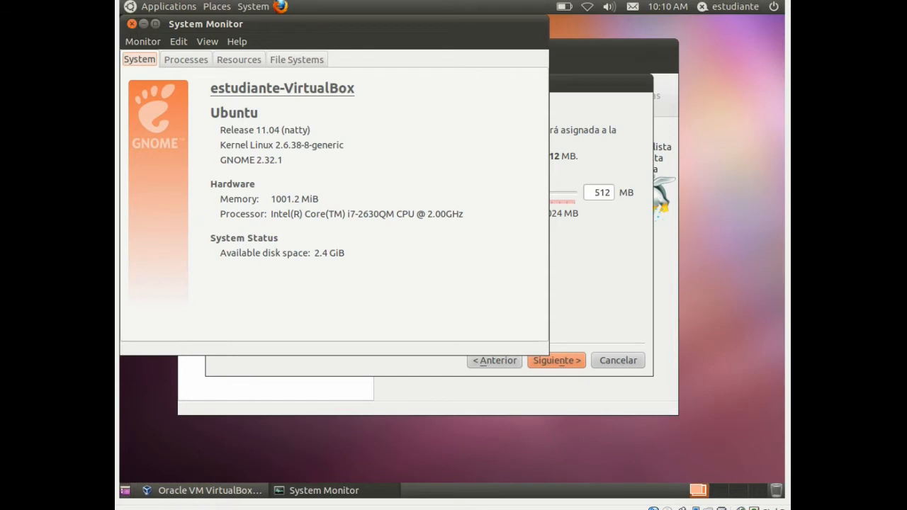
{"action": "left_click", "coordinate": [132, 24]}
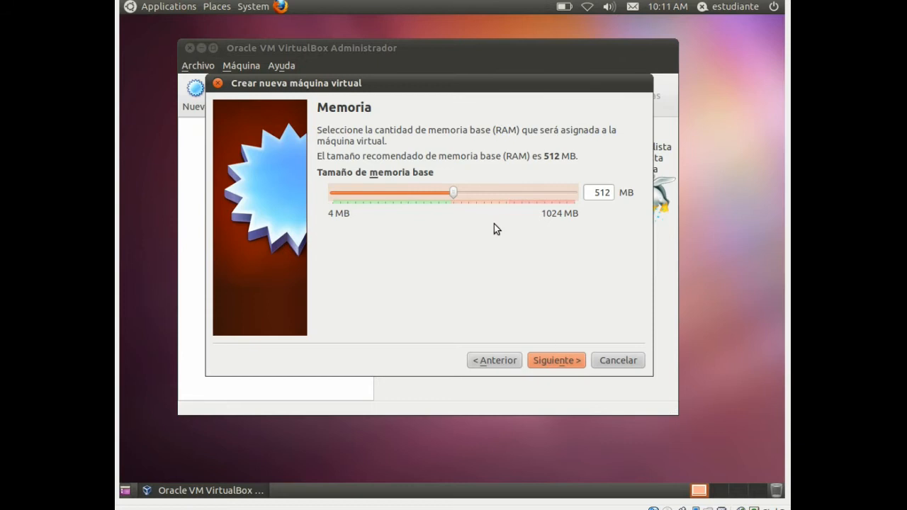
Accept 512 MB of base memory and choose to create a new virtual disk as the boot hard disk.
{"action": "left_click", "coordinate": [568, 362]}
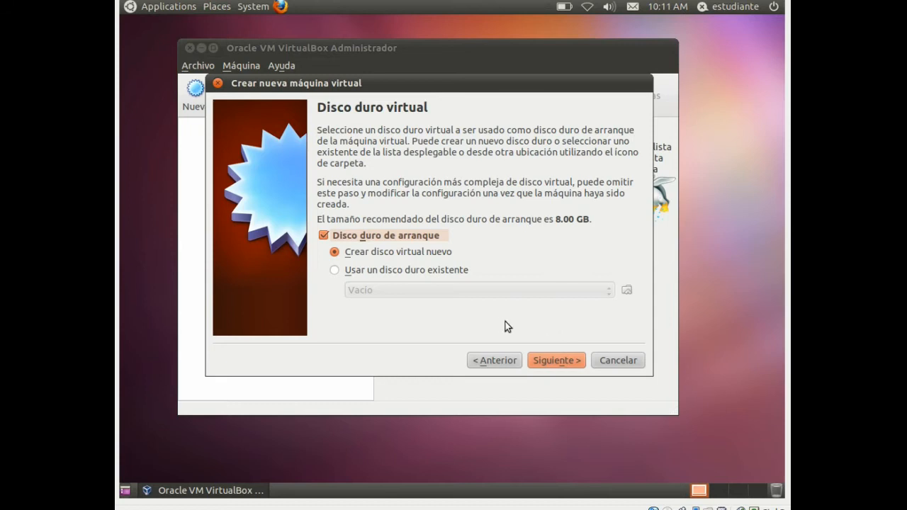
{"action": "left_click", "coordinate": [401, 270]}
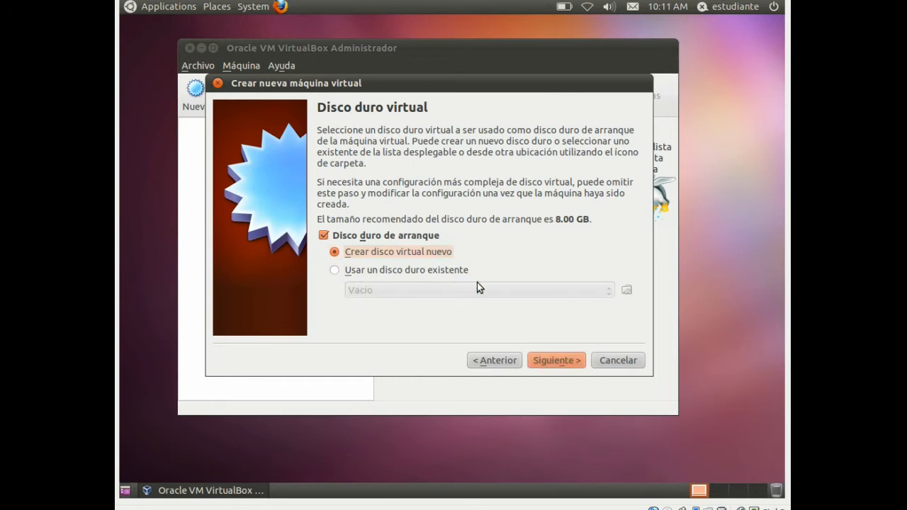
{"action": "left_click", "coordinate": [567, 365]}
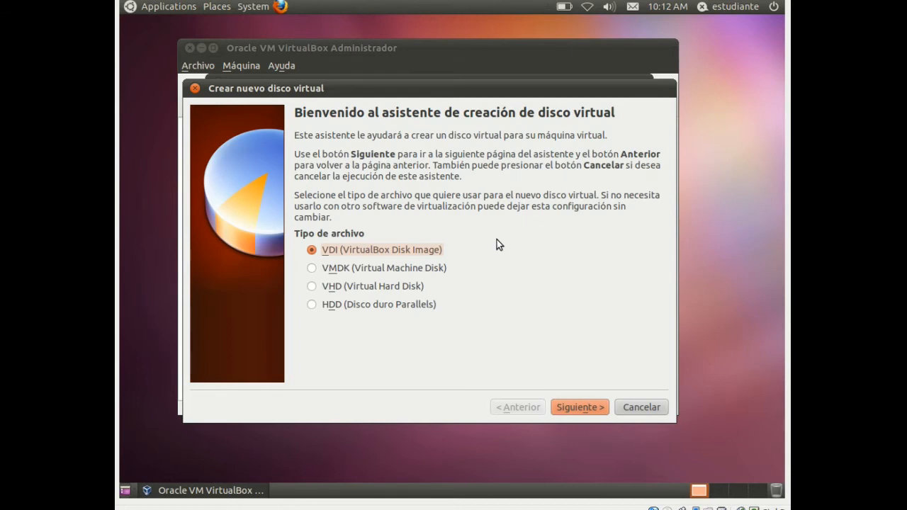
Select VDI (VirtualBox Disk Image) as the disk file type and accept dynamically allocated storage.
{"action": "left_click", "coordinate": [318, 270]}
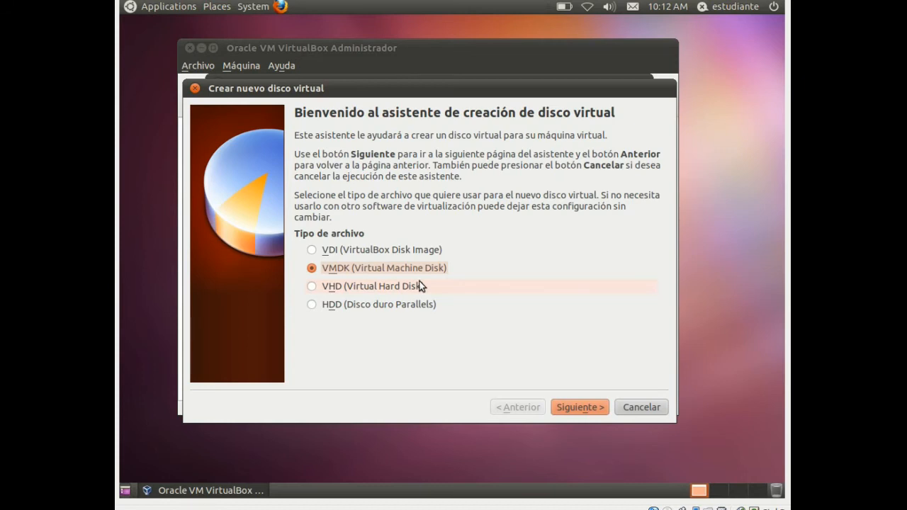
{"action": "left_click", "coordinate": [328, 304]}
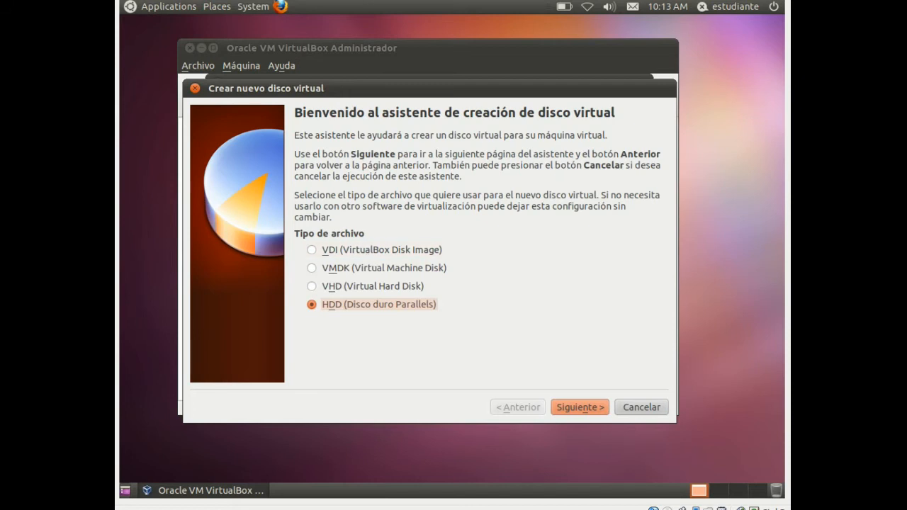
{"action": "left_click", "coordinate": [361, 250]}
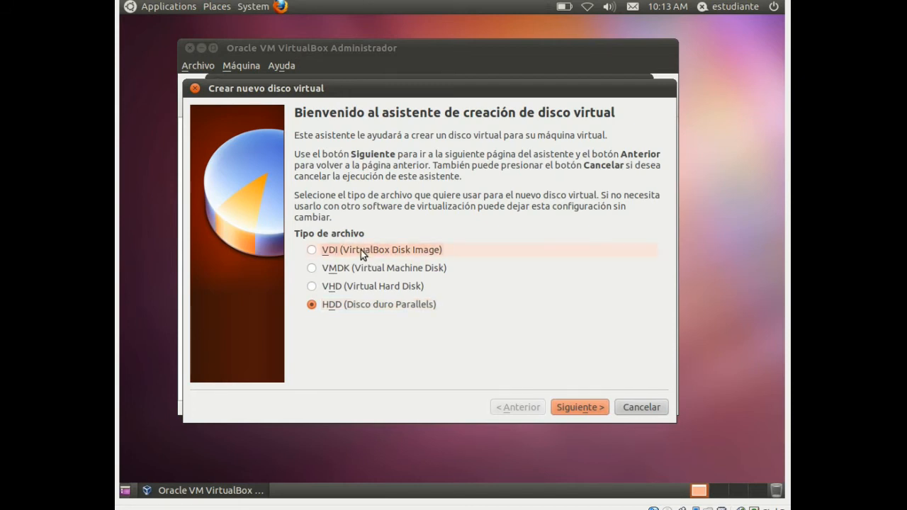
{"action": "left_click", "coordinate": [596, 407]}
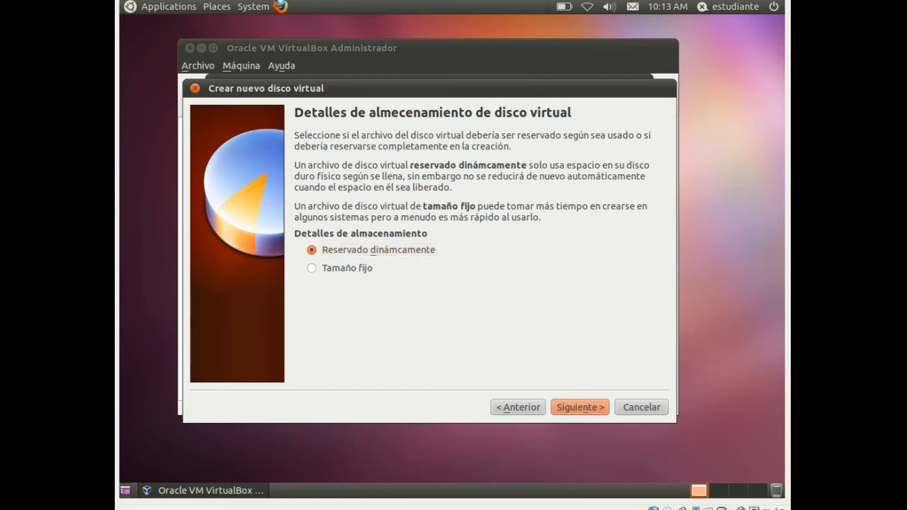
{"action": "left_click", "coordinate": [585, 407]}
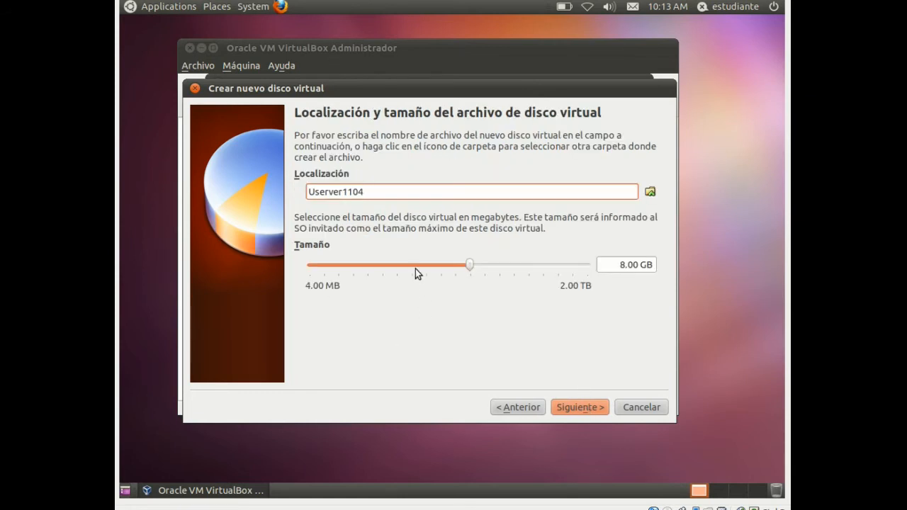
Keep Userver1104 as the virtual disk location and 8.00 GB as its size, and continue to the disk summary.
{"action": "double_click", "coordinate": [388, 195]}
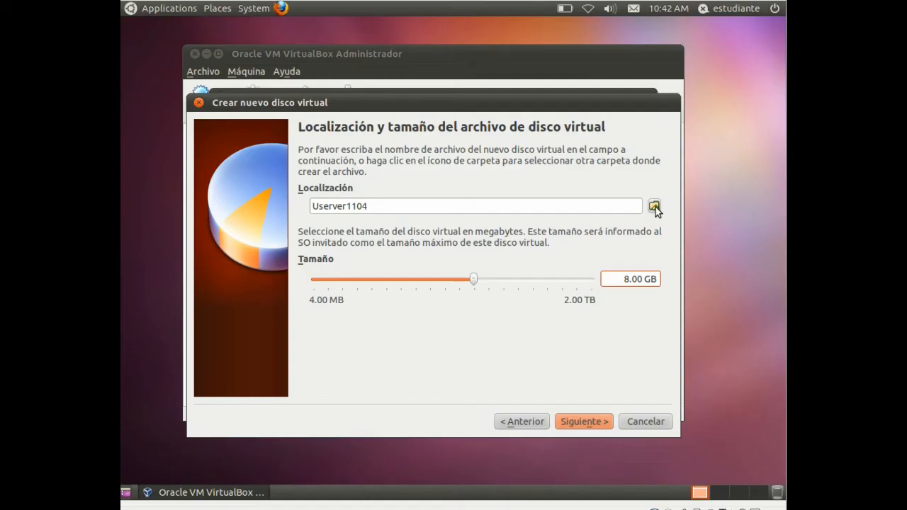
{"action": "left_click", "coordinate": [654, 207]}
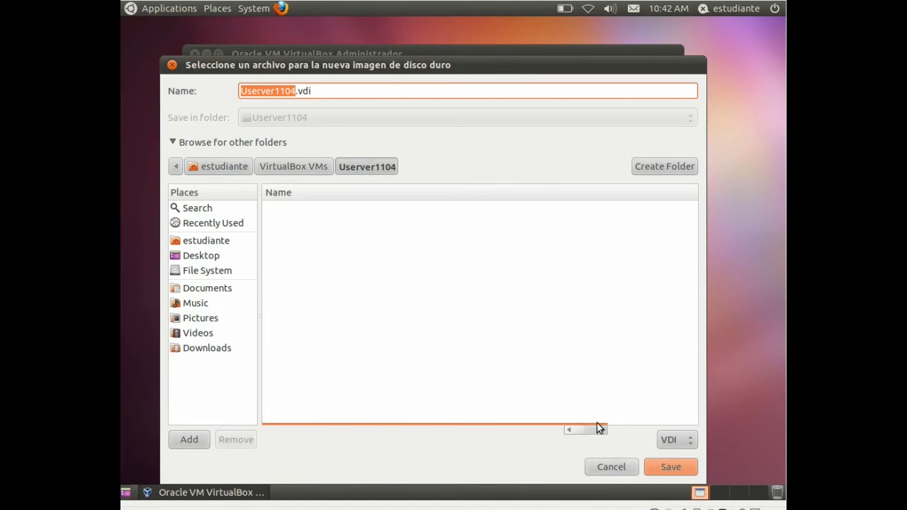
{"action": "left_click", "coordinate": [609, 467]}
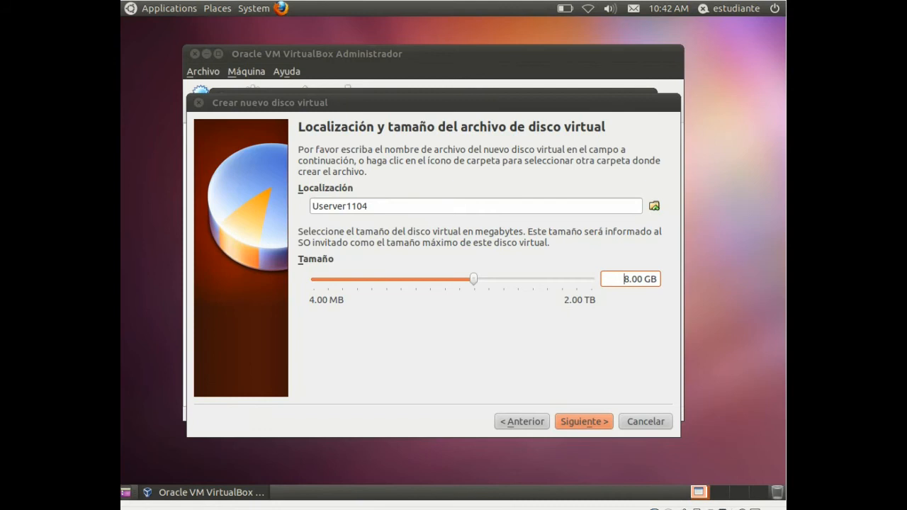
{"action": "left_click", "coordinate": [585, 423]}
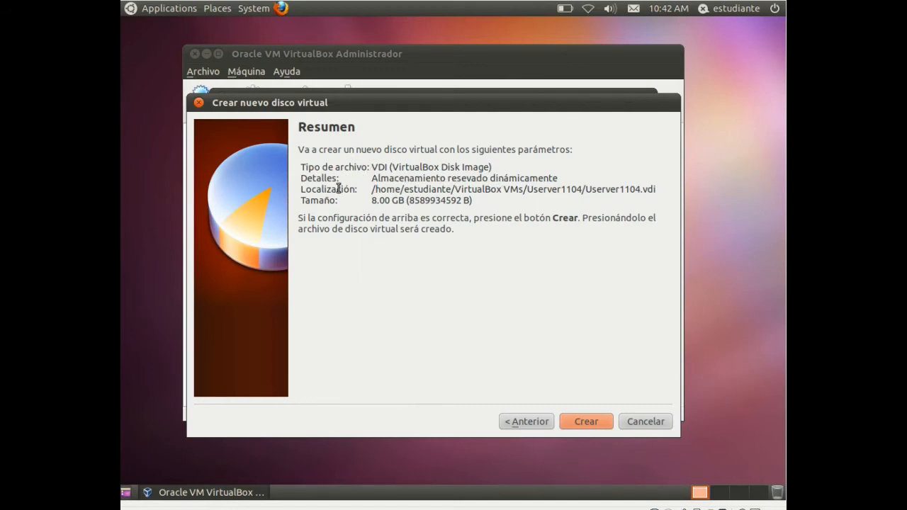
Review the file location and size in the disk summary and create the virtual disk.
{"action": "left_click_drag", "start_coordinate": [373, 190], "coordinate": [473, 201]}
{"action": "left_click_drag", "start_coordinate": [381, 189], "coordinate": [584, 208]}
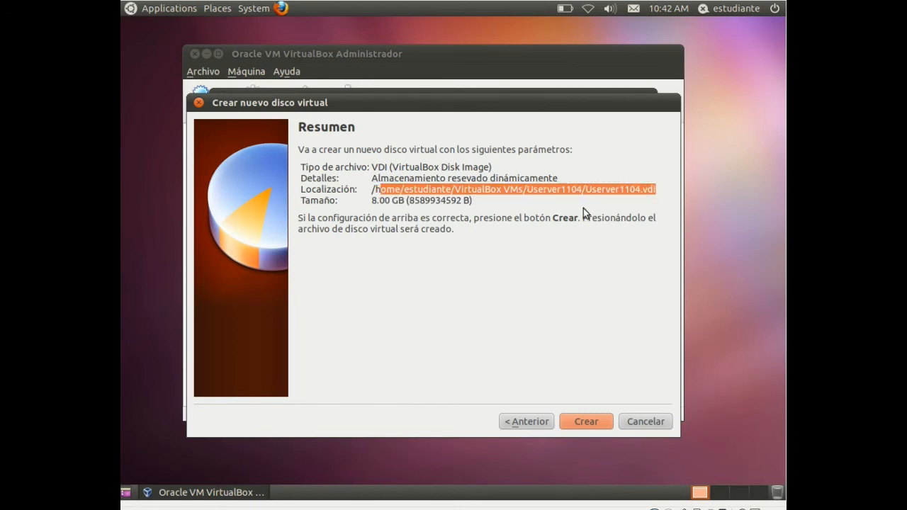
{"action": "left_click", "coordinate": [391, 216]}
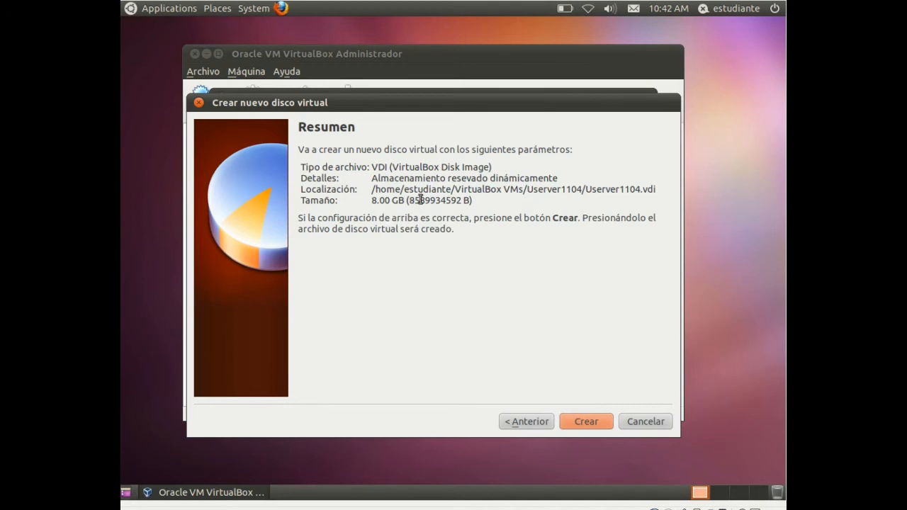
{"action": "left_click_drag", "start_coordinate": [369, 200], "coordinate": [480, 209]}
{"action": "left_click", "coordinate": [473, 200]}
{"action": "left_click", "coordinate": [584, 416]}
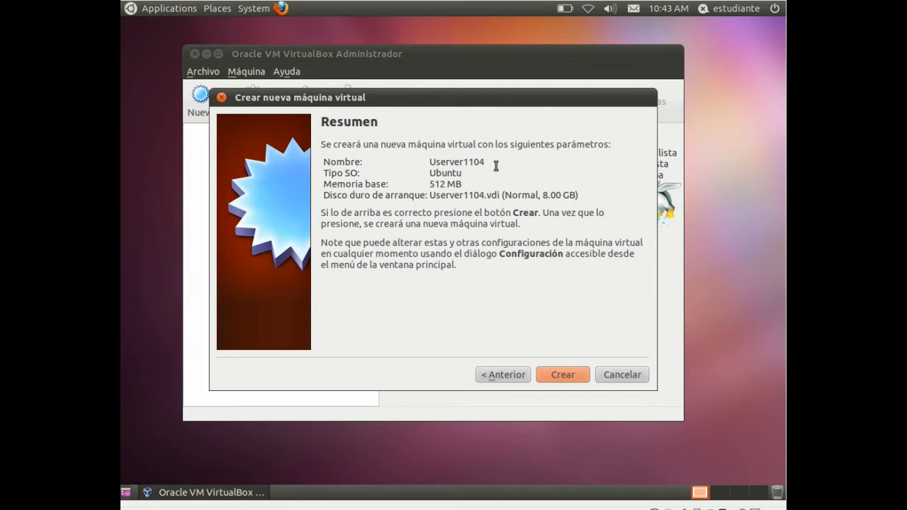
Review the name, OS type, base memory and boot disk in the summary and create the virtual machine.
{"action": "left_click_drag", "start_coordinate": [488, 163], "coordinate": [521, 147]}
{"action": "mouse_move", "coordinate": [467, 173]}
{"action": "left_mouse_down"}
{"action": "mouse_move", "coordinate": [500, 166]}
{"action": "mouse_move", "coordinate": [470, 189]}
{"action": "mouse_move", "coordinate": [519, 177]}
{"action": "left_mouse_up"}
{"action": "mouse_move", "coordinate": [533, 207]}
{"action": "left_mouse_down"}
{"action": "mouse_move", "coordinate": [578, 204]}
{"action": "mouse_move", "coordinate": [565, 183]}
{"action": "mouse_move", "coordinate": [507, 178]}
{"action": "mouse_move", "coordinate": [480, 206]}
{"action": "mouse_move", "coordinate": [539, 207]}
{"action": "left_mouse_up"}
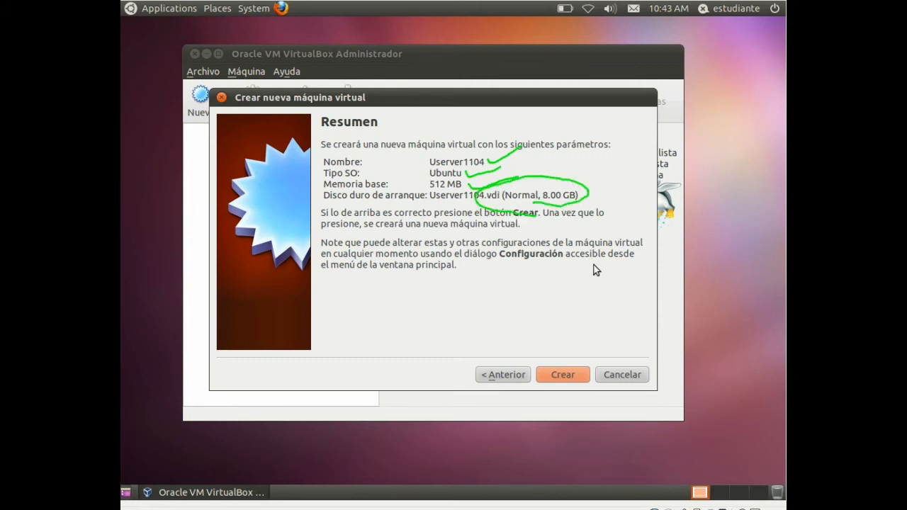
{"action": "key", "text": "super+k"}
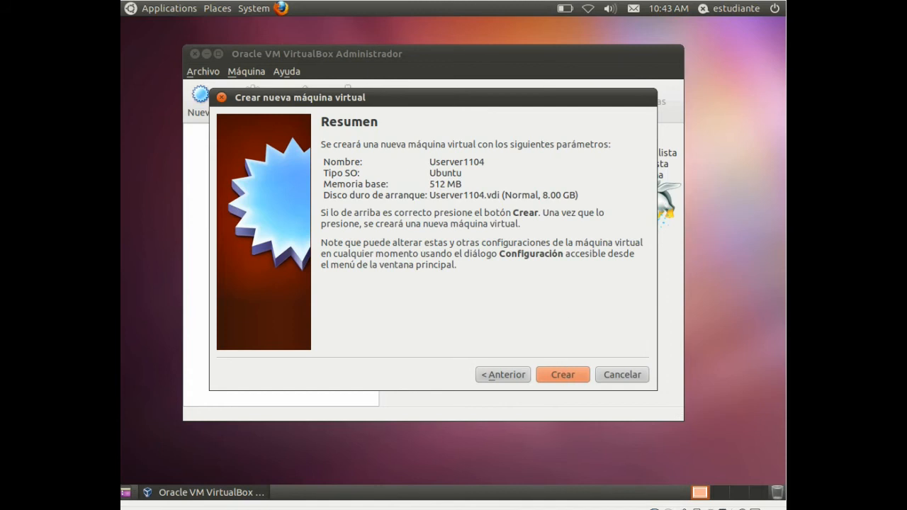
{"action": "left_click", "coordinate": [561, 373]}
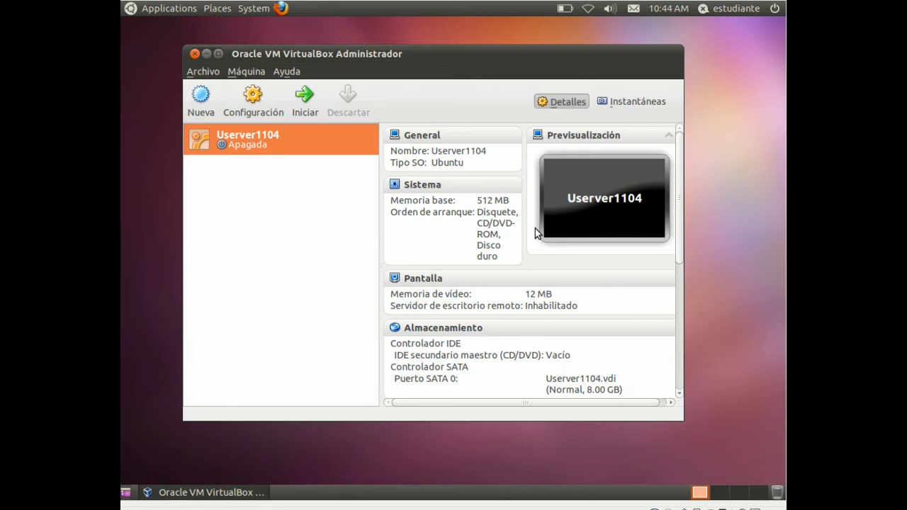
Open the configuration of the Userver1104 virtual machine and reposition its dialog over the manager window.
{"action": "left_click", "coordinate": [253, 106]}
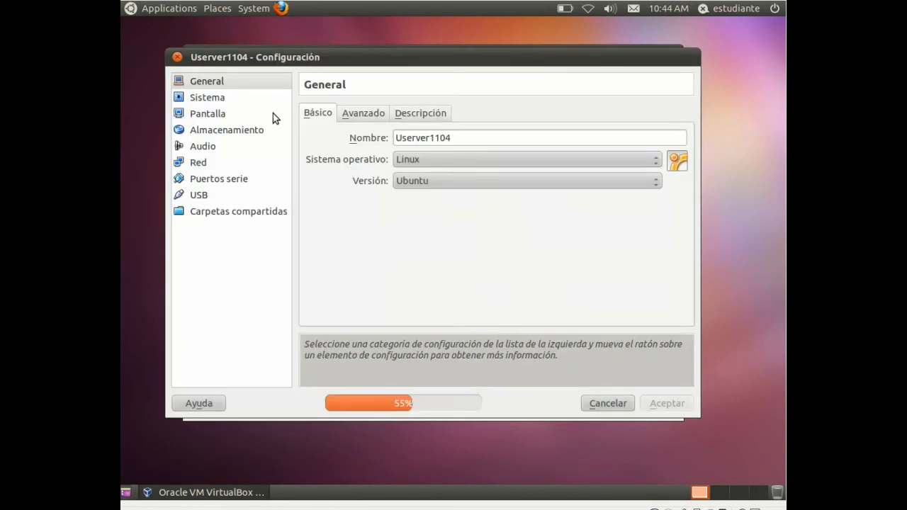
{"action": "left_click_drag", "start_coordinate": [339, 61], "coordinate": [382, 91]}
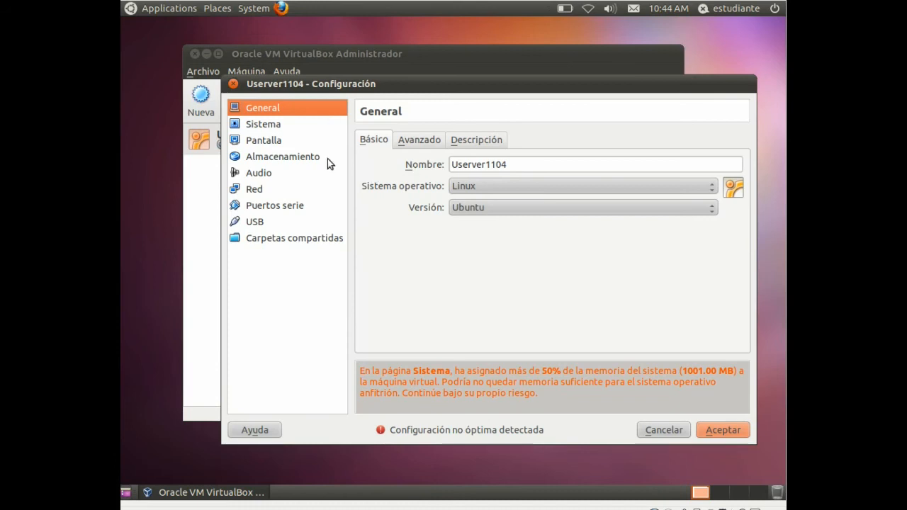
{"action": "left_click_drag", "start_coordinate": [293, 84], "coordinate": [288, 103]}
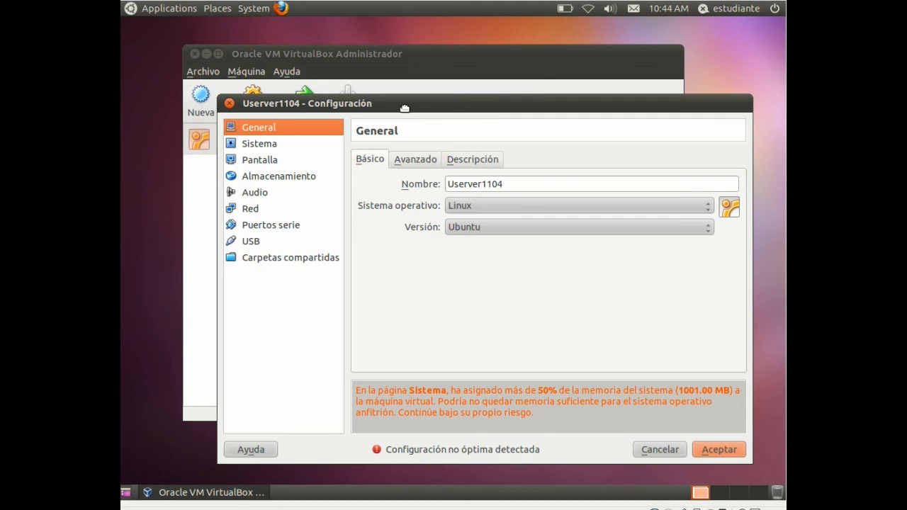
{"action": "left_click_drag", "start_coordinate": [404, 107], "coordinate": [428, 94]}
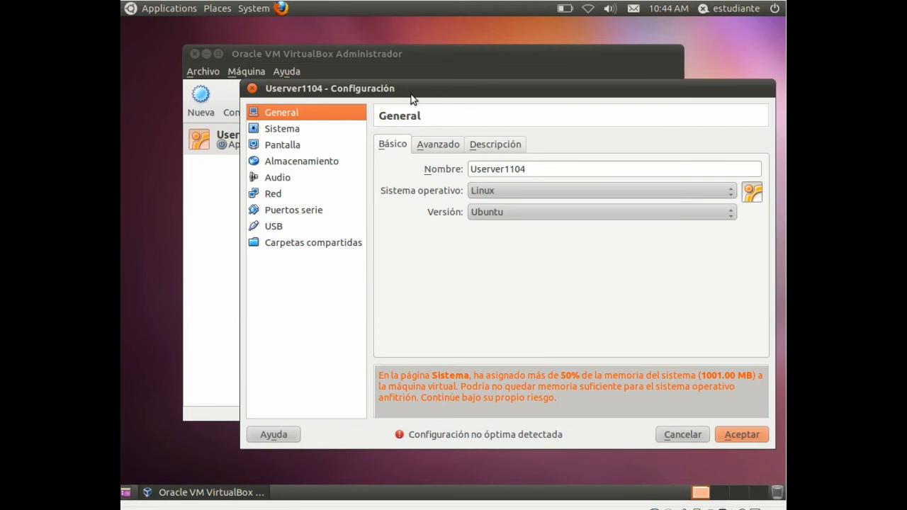
Look through the virtual machine's four network adapters and connect adapter 1 as a bridged adapter (Adaptador puente).
{"action": "left_click", "coordinate": [274, 194]}
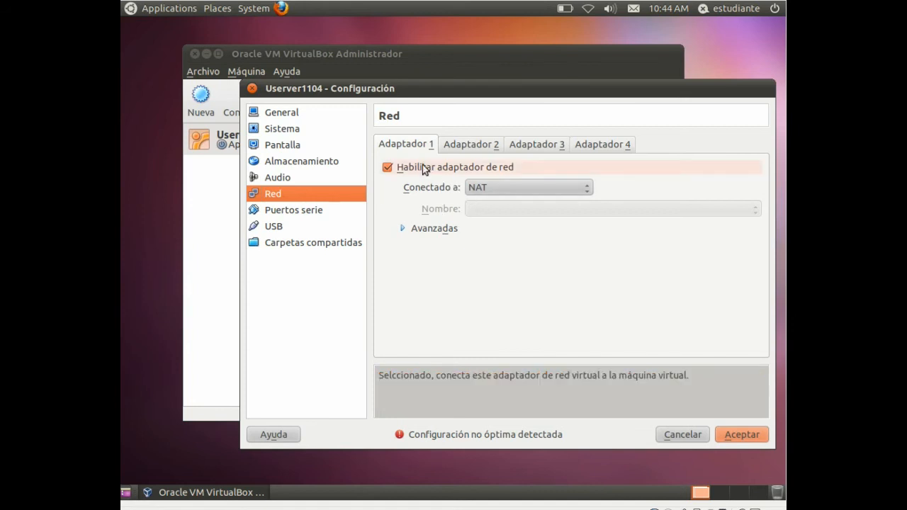
{"action": "left_click", "coordinate": [482, 146]}
{"action": "left_click", "coordinate": [559, 146]}
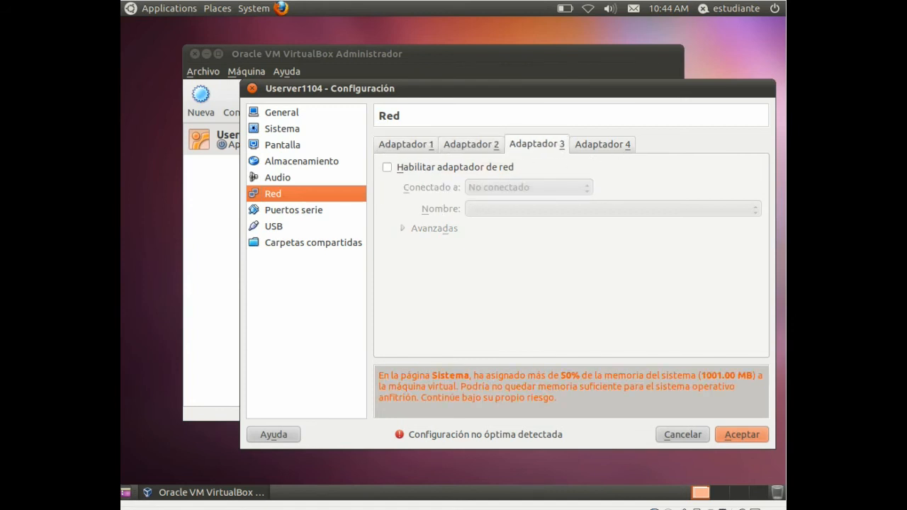
{"action": "left_click", "coordinate": [629, 145]}
{"action": "left_click", "coordinate": [407, 145]}
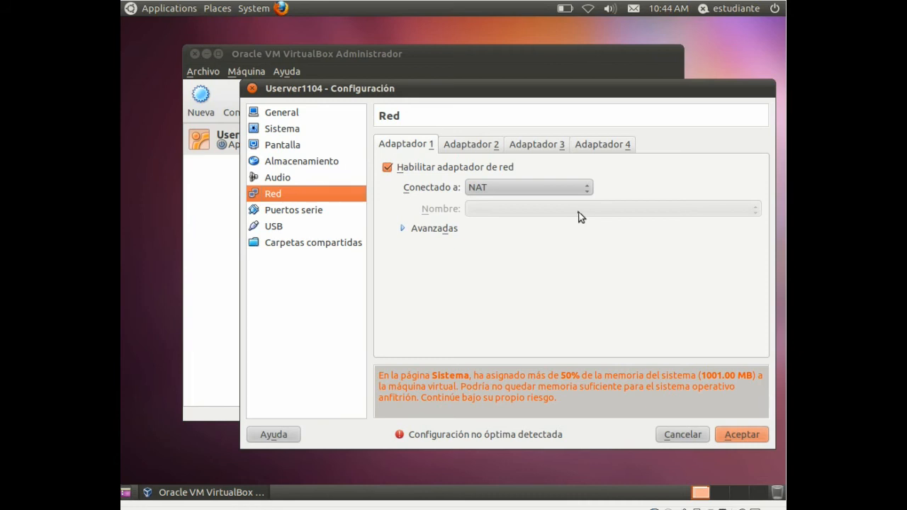
{"action": "left_click", "coordinate": [518, 190]}
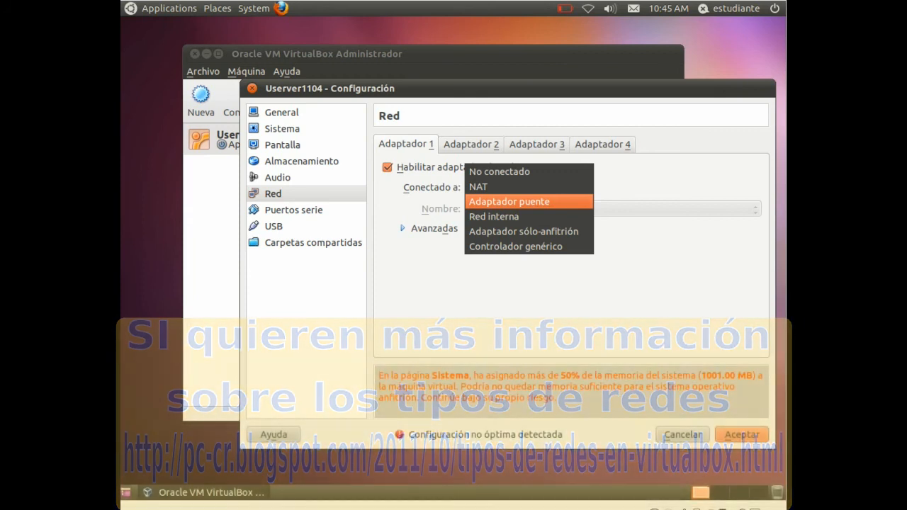
{"action": "left_click", "coordinate": [536, 202]}
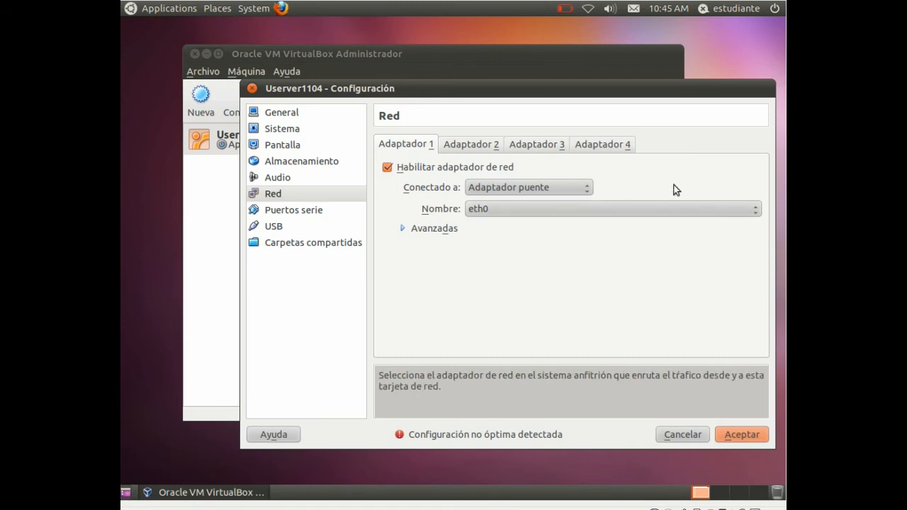
Examine which host network interfaces are offered for adapter 1's bridged connection, keeping eth0.
{"action": "left_click", "coordinate": [486, 212]}
{"action": "left_click", "coordinate": [642, 213]}
{"action": "left_click", "coordinate": [729, 214]}
{"action": "left_click", "coordinate": [730, 213]}
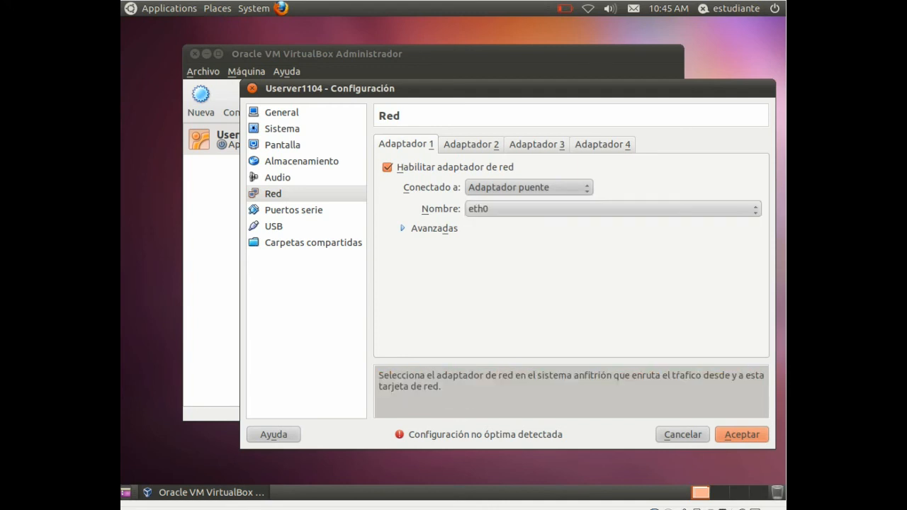
{"action": "left_click", "coordinate": [531, 213]}
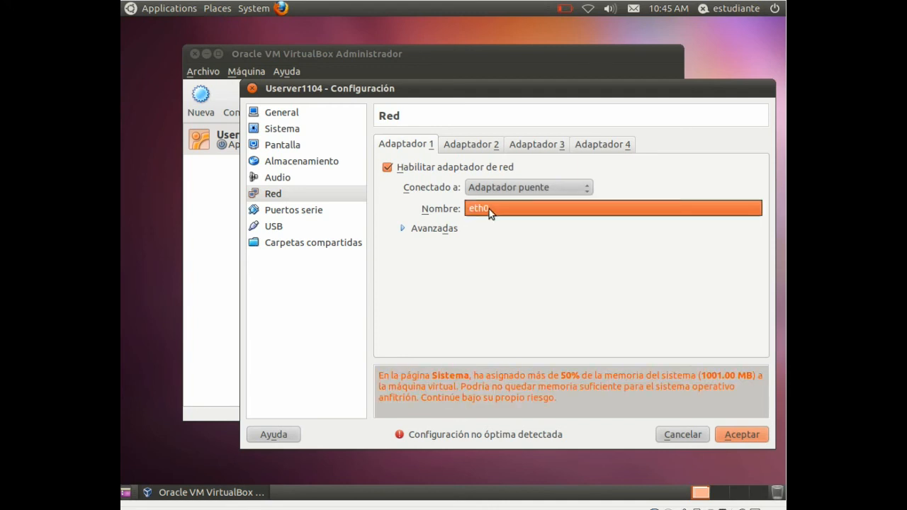
{"action": "left_click", "coordinate": [513, 214]}
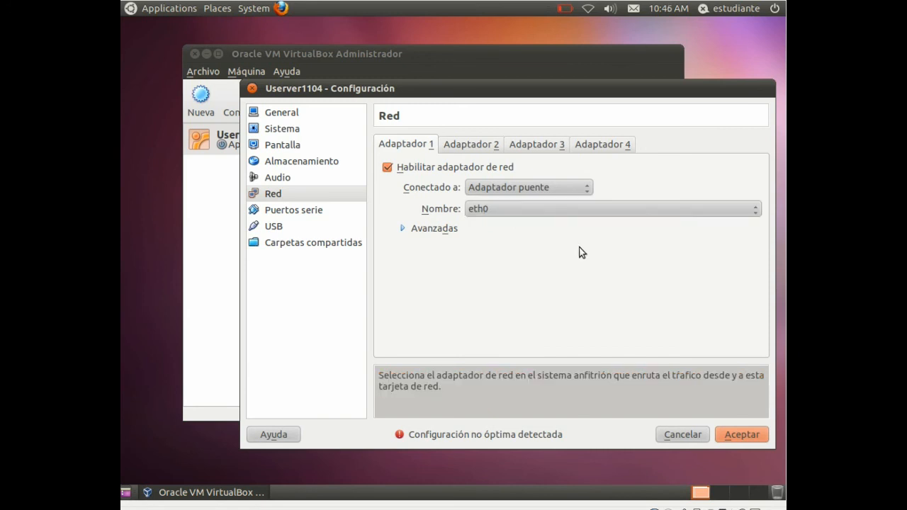
{"action": "left_click", "coordinate": [495, 210]}
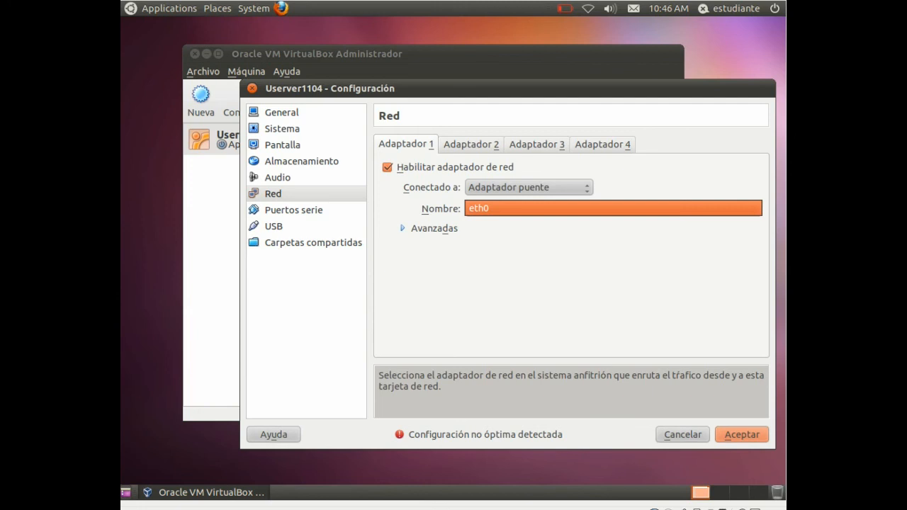
{"action": "left_click", "coordinate": [495, 210]}
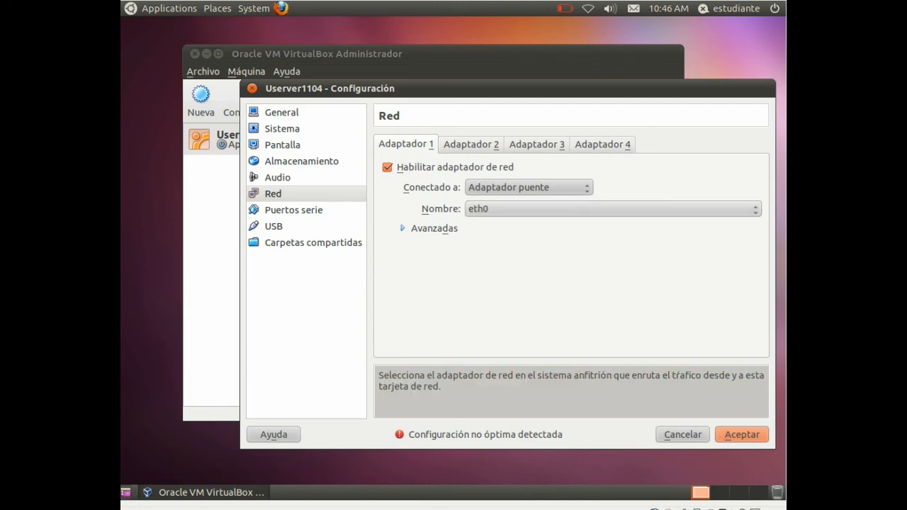
{"action": "left_click", "coordinate": [506, 212]}
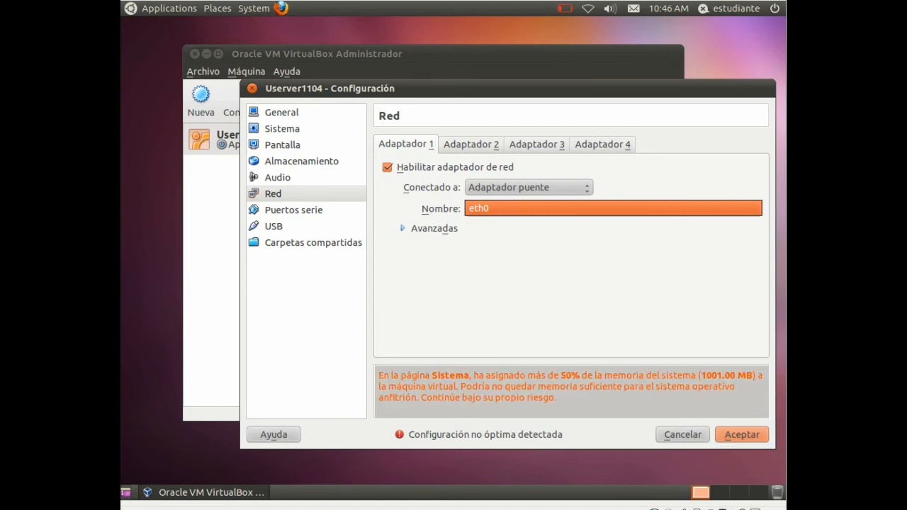
{"action": "left_click", "coordinate": [506, 210]}
Try enabling network adapter 2 as a bridged adapter on eth0, disable it again and return to adapter 1.
{"action": "left_click", "coordinate": [470, 144]}
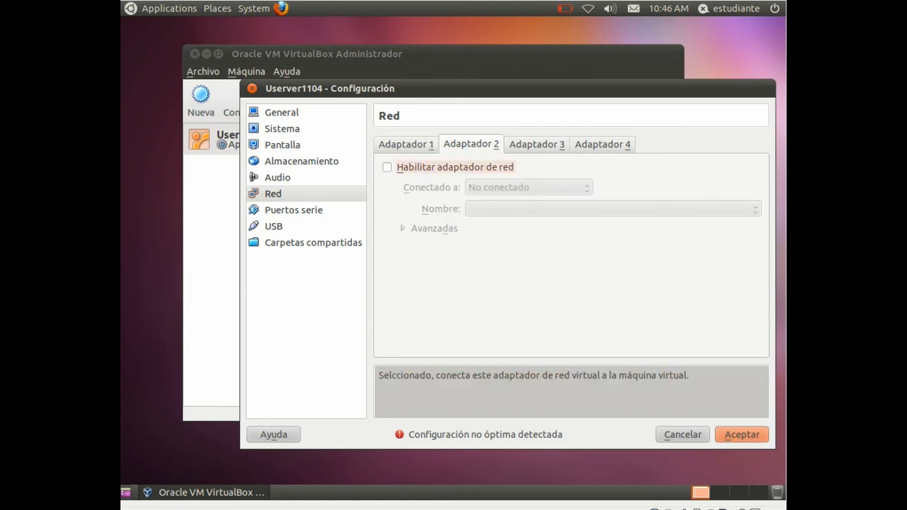
{"action": "left_click", "coordinate": [421, 168]}
{"action": "left_click", "coordinate": [500, 187]}
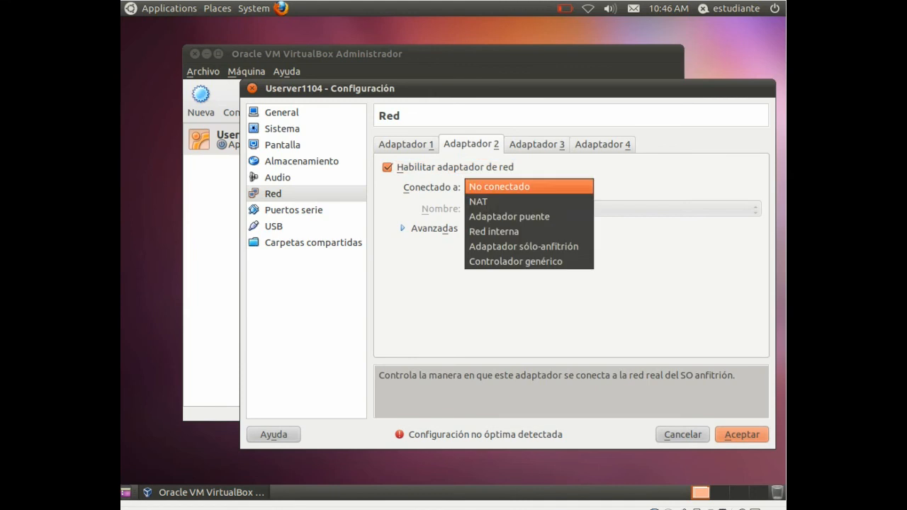
{"action": "left_click", "coordinate": [506, 216]}
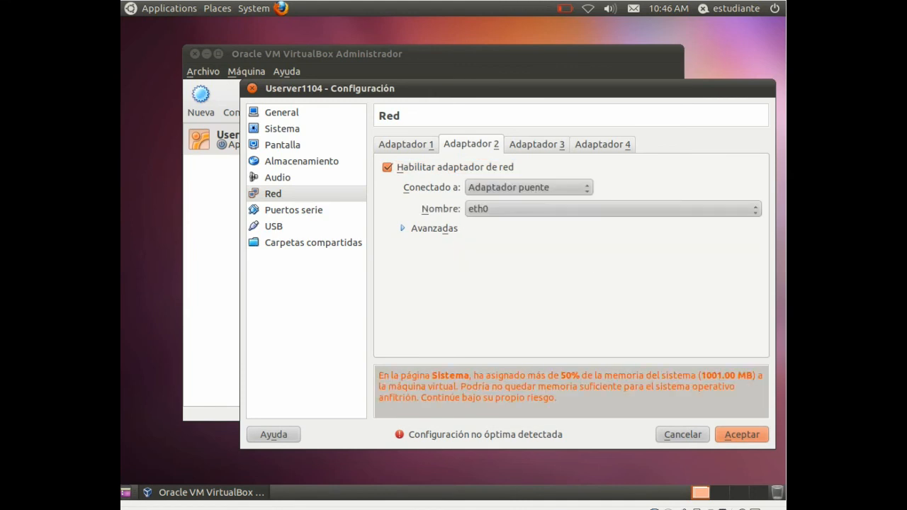
{"action": "left_click", "coordinate": [630, 217]}
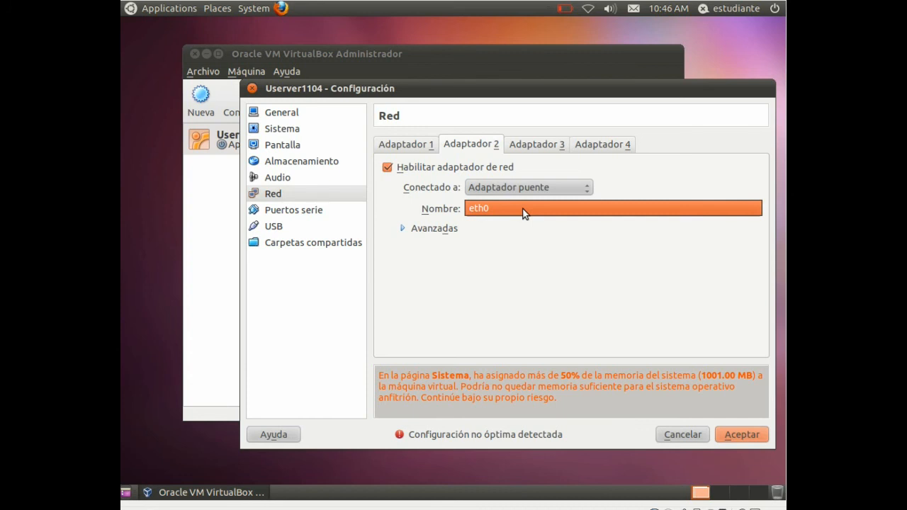
{"action": "left_click", "coordinate": [436, 170]}
{"action": "left_click", "coordinate": [408, 148]}
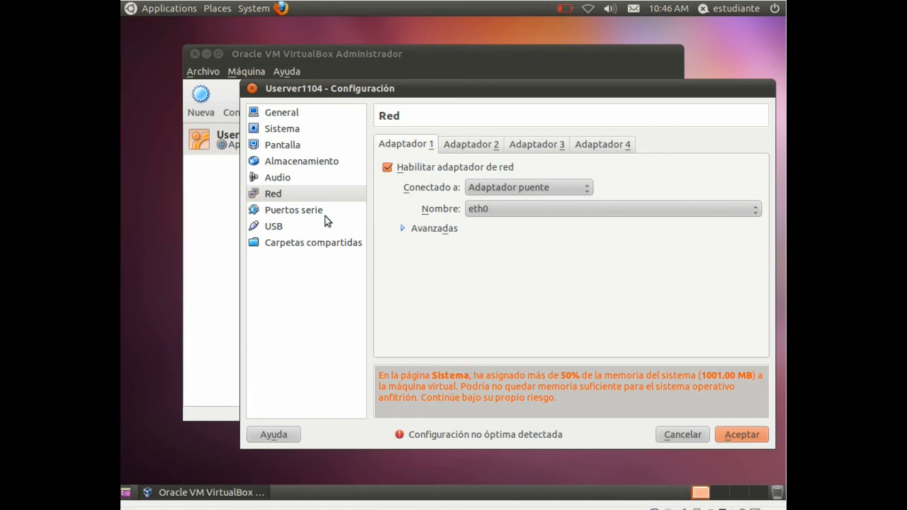
Attach ubuntu-11.04-server-i386.iso from the home folder to the empty CD/DVD drive on the IDE controller and accept the machine's configuration.
{"action": "left_click", "coordinate": [296, 163]}
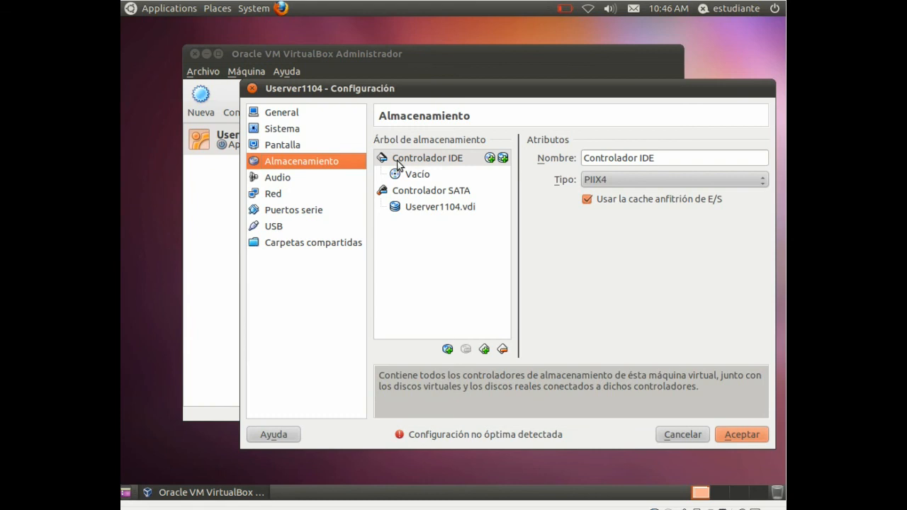
{"action": "left_click", "coordinate": [414, 176]}
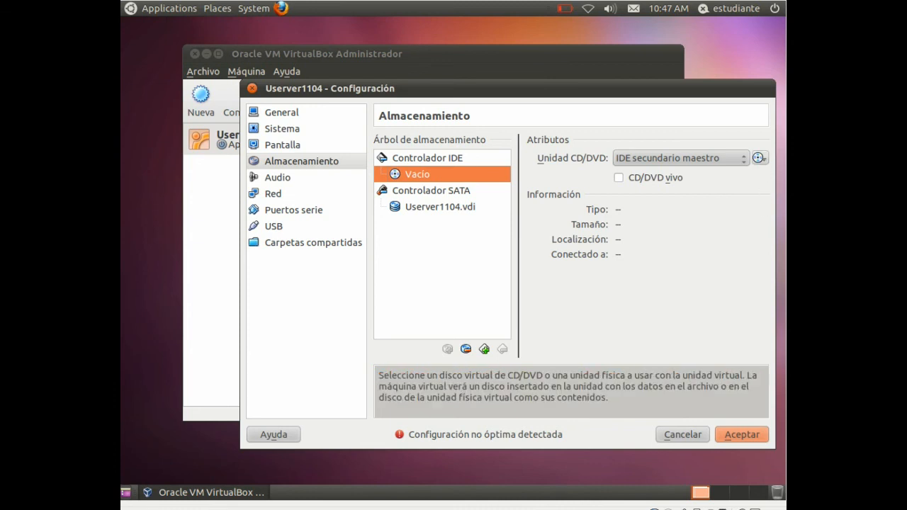
{"action": "left_click", "coordinate": [759, 157]}
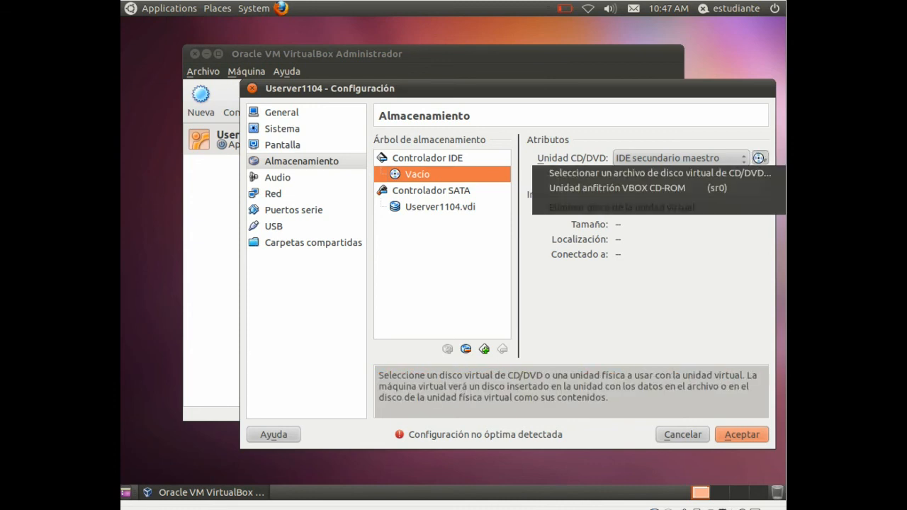
{"action": "left_click", "coordinate": [753, 144]}
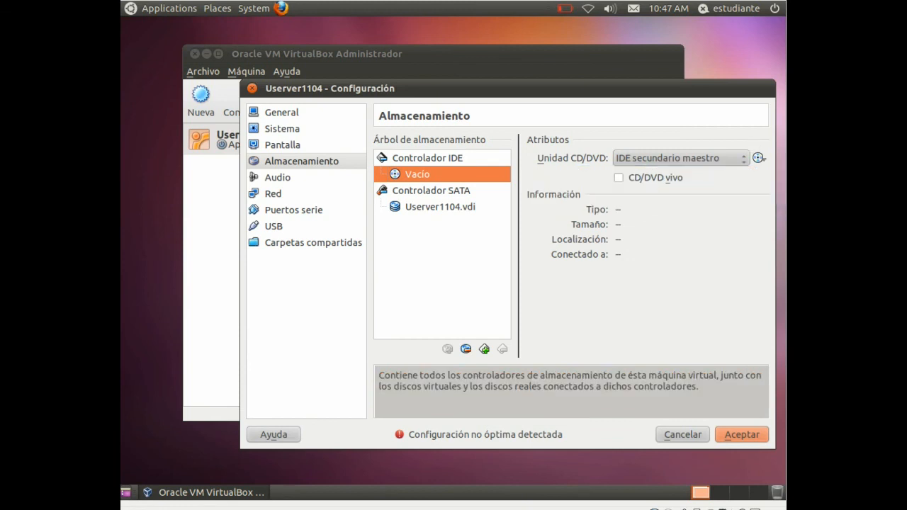
{"action": "left_click", "coordinate": [762, 160]}
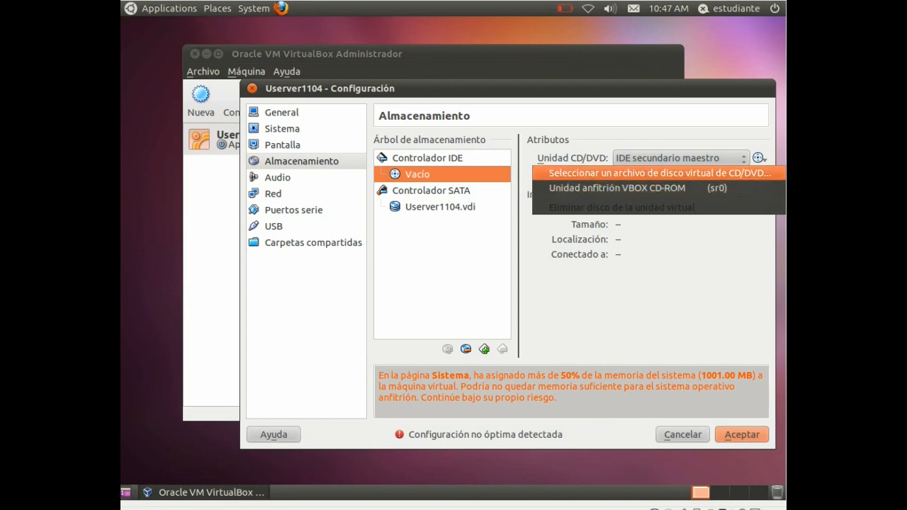
{"action": "left_click", "coordinate": [738, 173]}
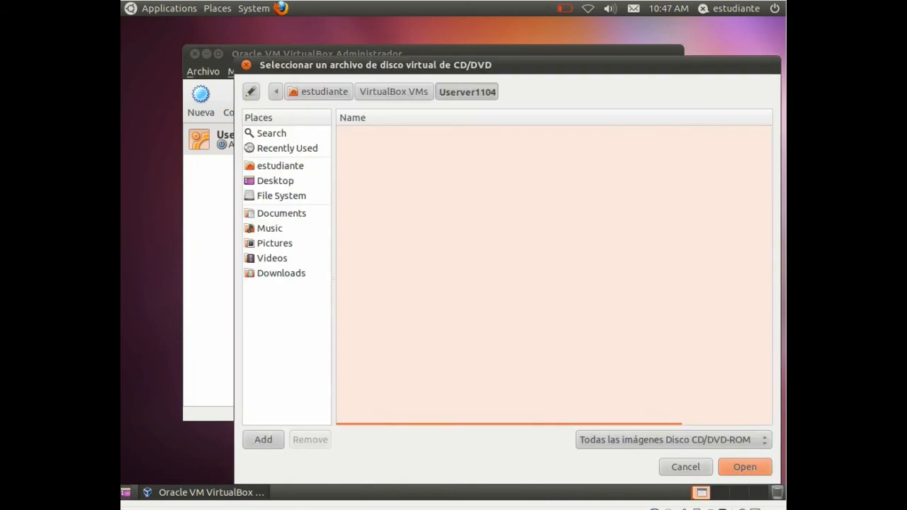
{"action": "left_click", "coordinate": [274, 167]}
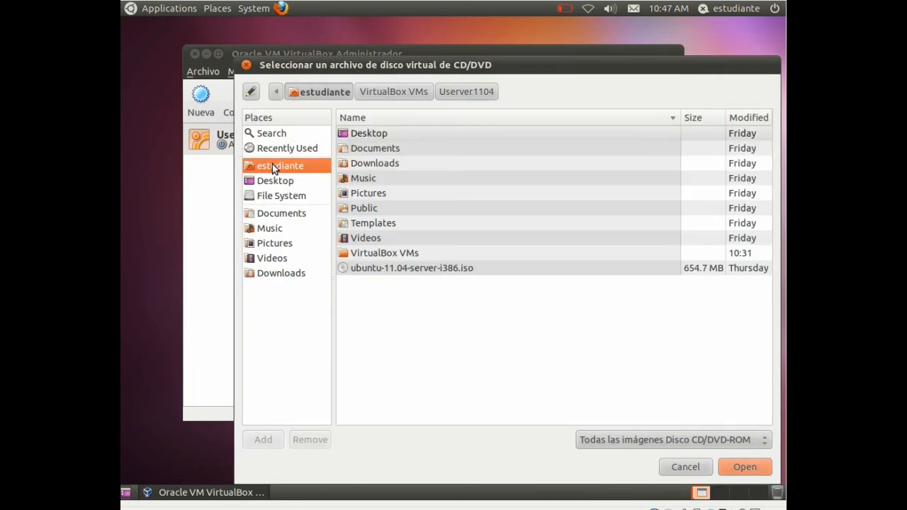
{"action": "left_click", "coordinate": [426, 270]}
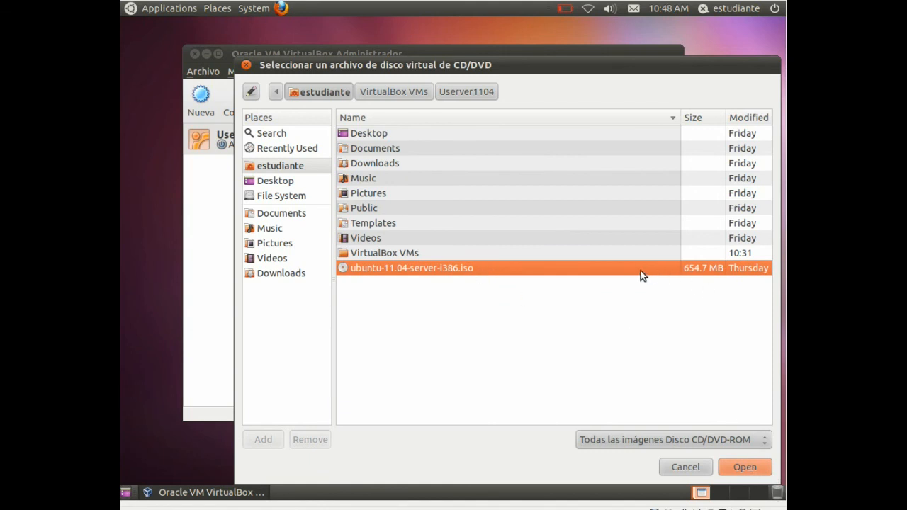
{"action": "left_click", "coordinate": [748, 465]}
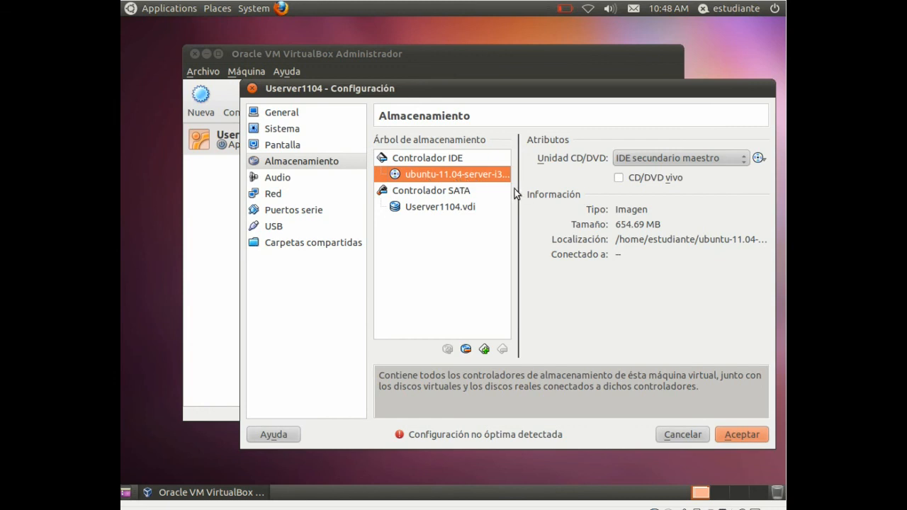
{"action": "left_click", "coordinate": [748, 433]}
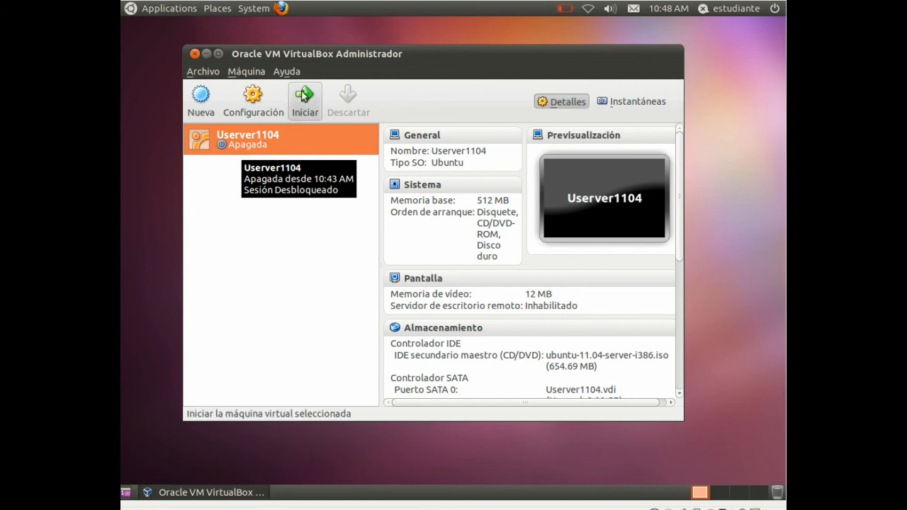
Start the Userver1104 virtual machine and dismiss the keyboard auto-capture and colour-mode information messages.
{"action": "left_click", "coordinate": [305, 95]}
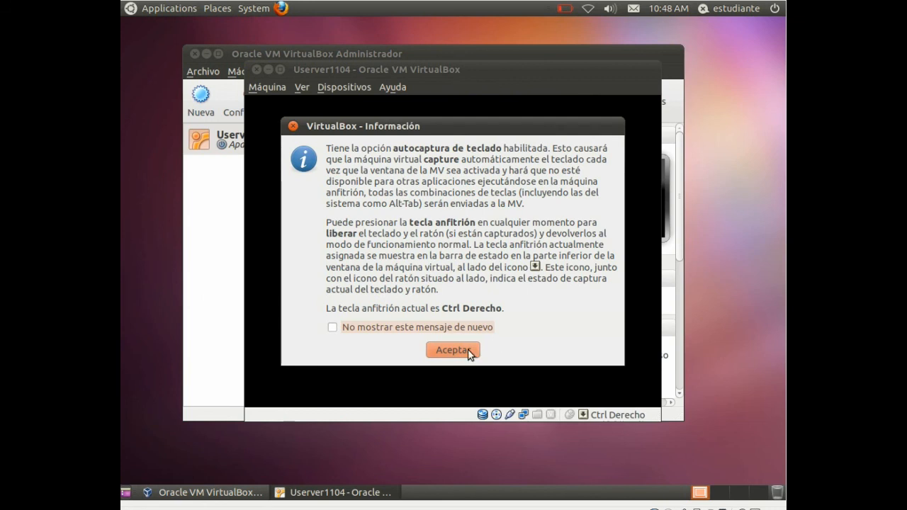
{"action": "left_click", "coordinate": [454, 349]}
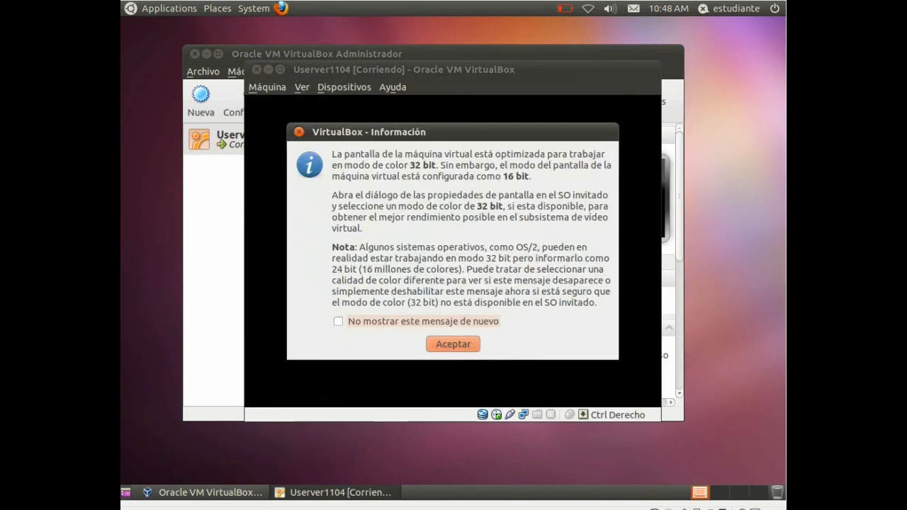
{"action": "left_click", "coordinate": [453, 344]}
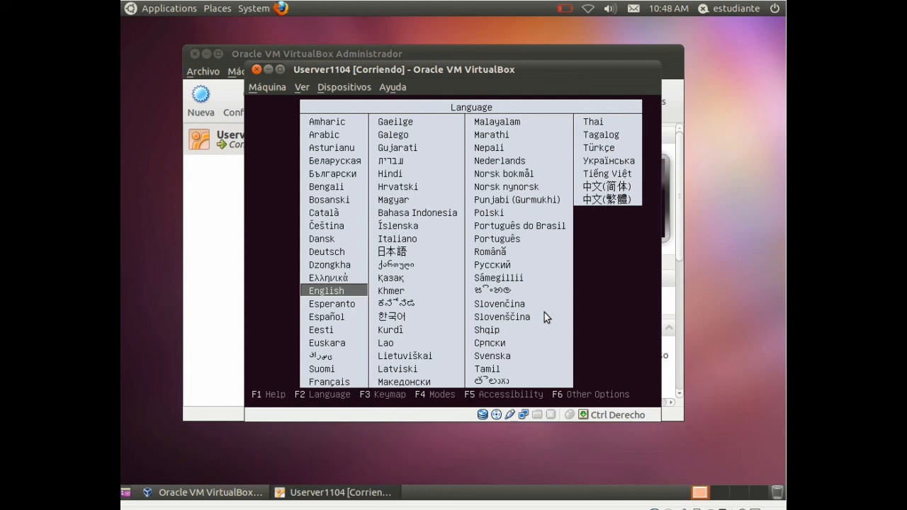
Choose Español as the language for the Ubuntu Server installer's boot screen.
{"action": "key", "text": "Down"}
{"action": "key", "text": "Down"}
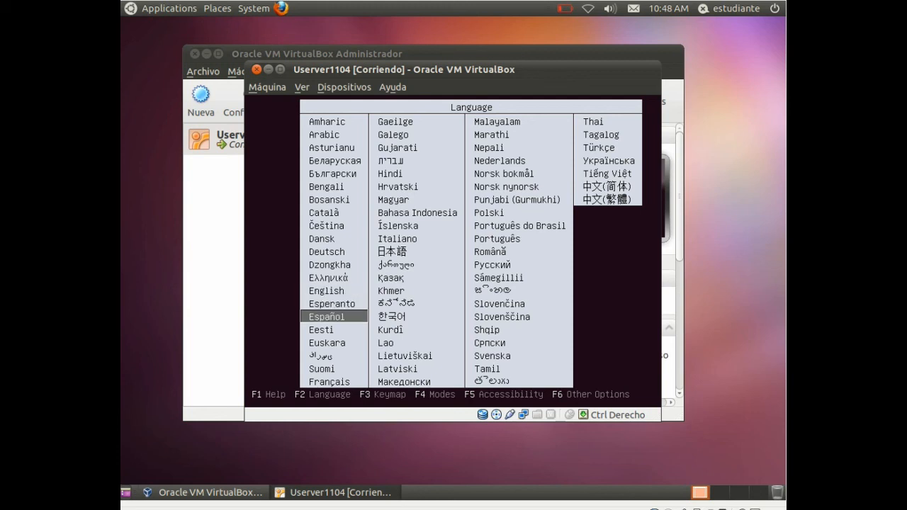